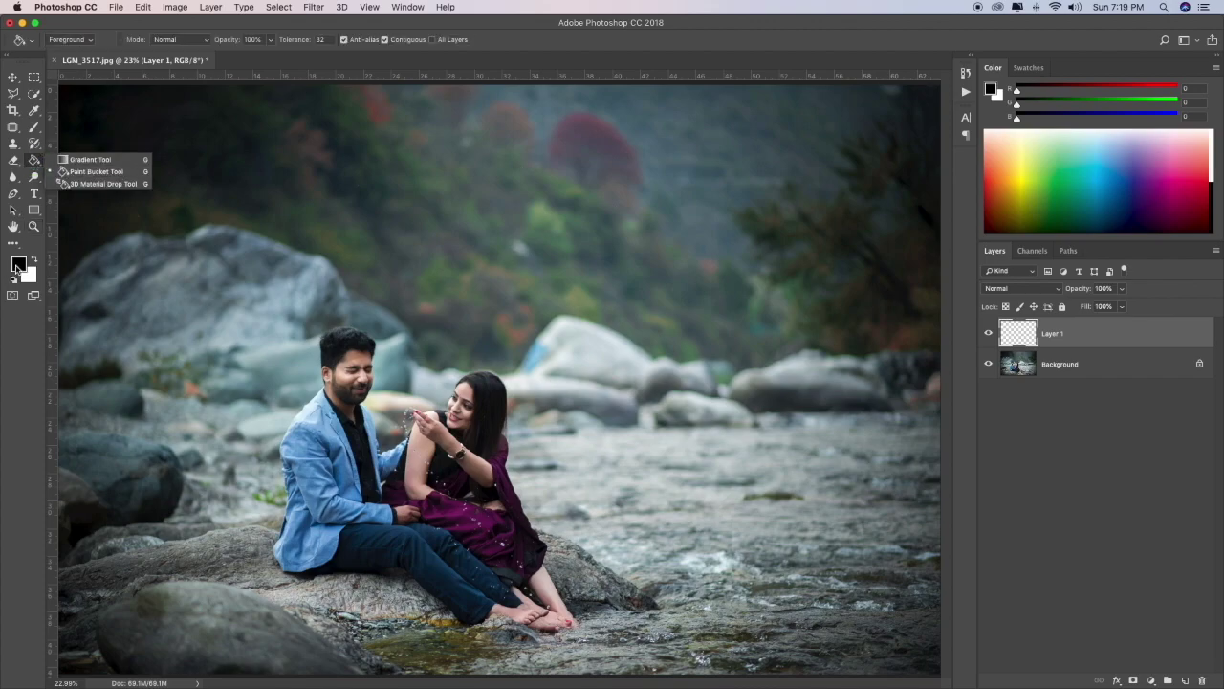
Fill Layer 1 with black and add 261.21% uniform, monochromatic noise to it.
click(95, 171)
click(676, 427)
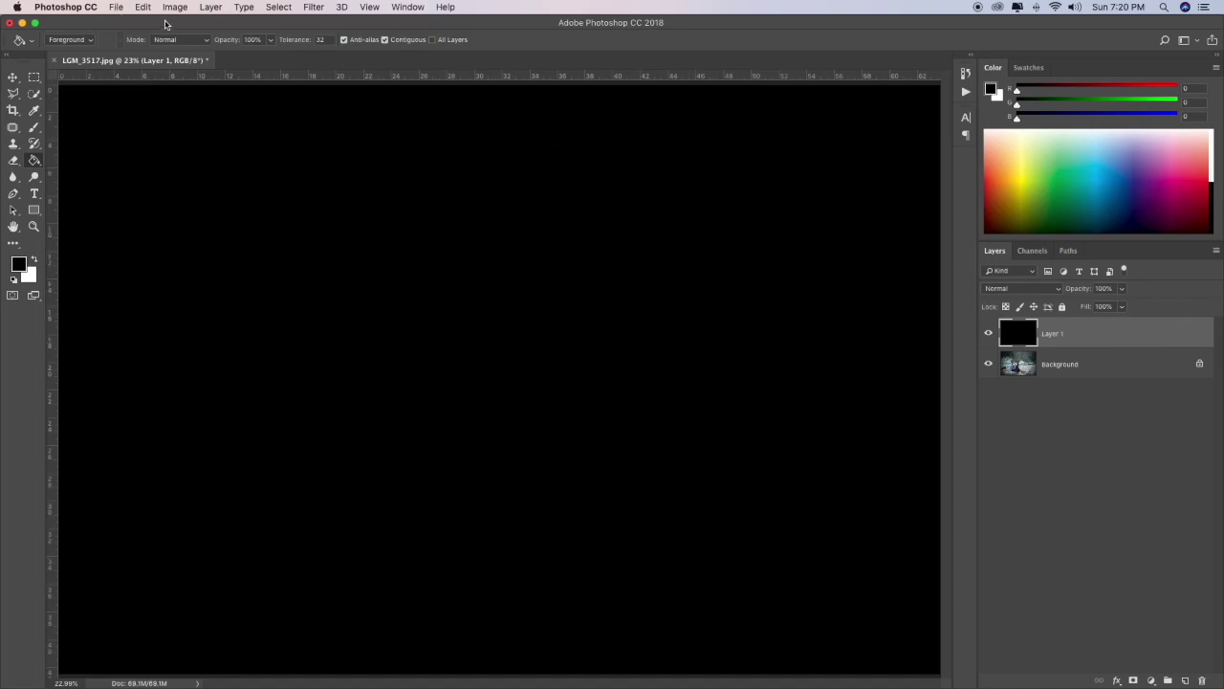
click(315, 8)
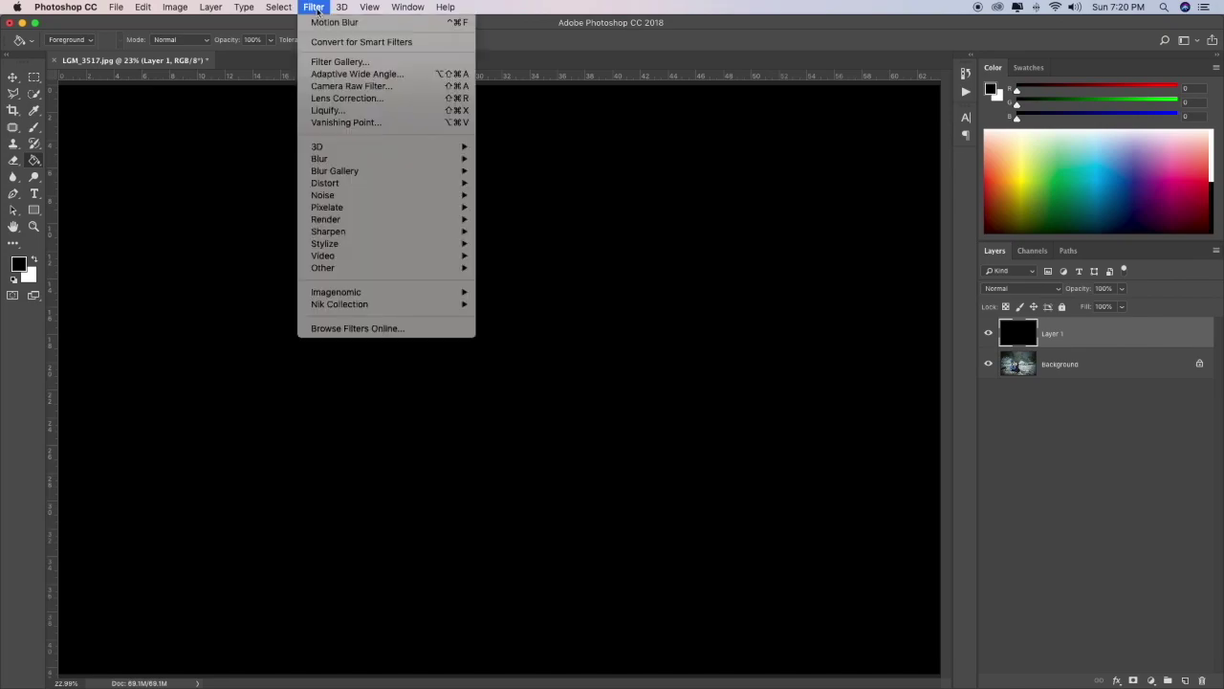
mouse_move(421, 198)
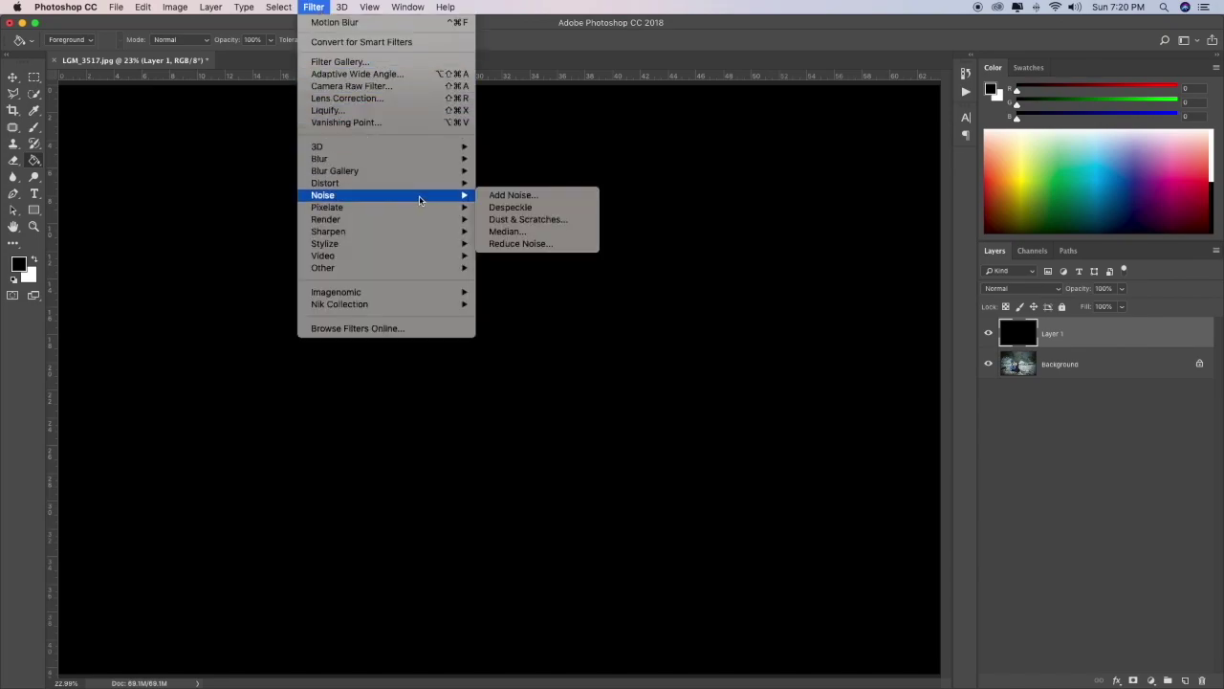
click(539, 197)
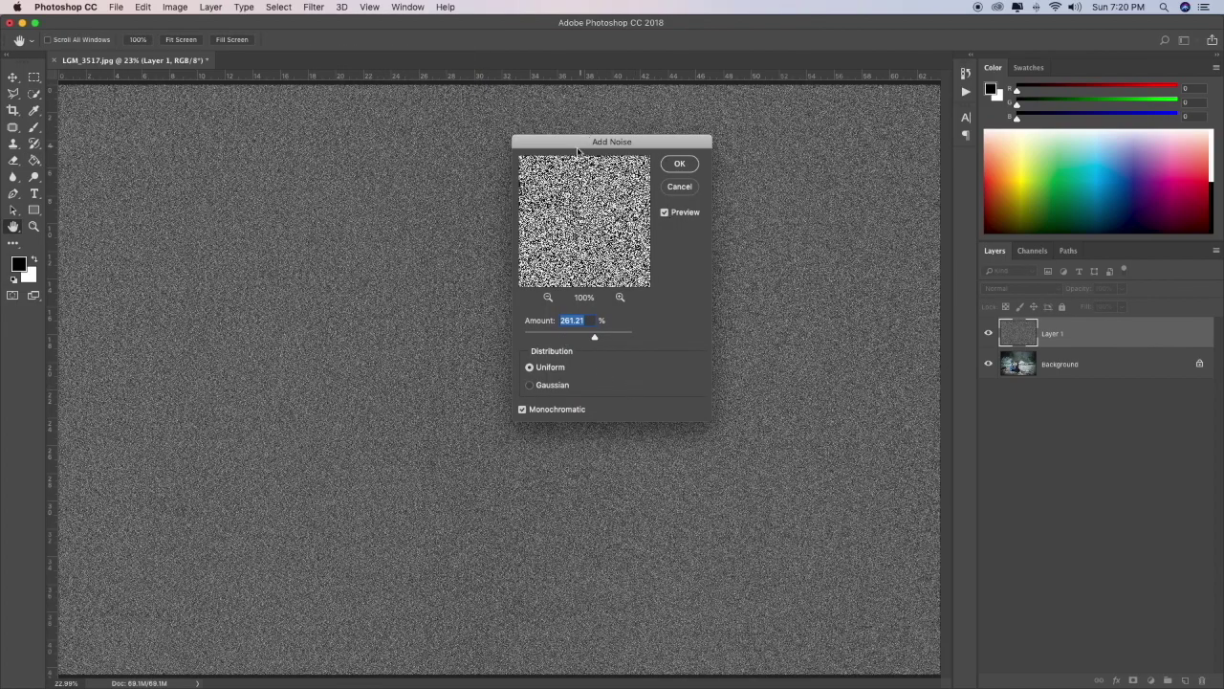
drag(578, 151, 746, 140)
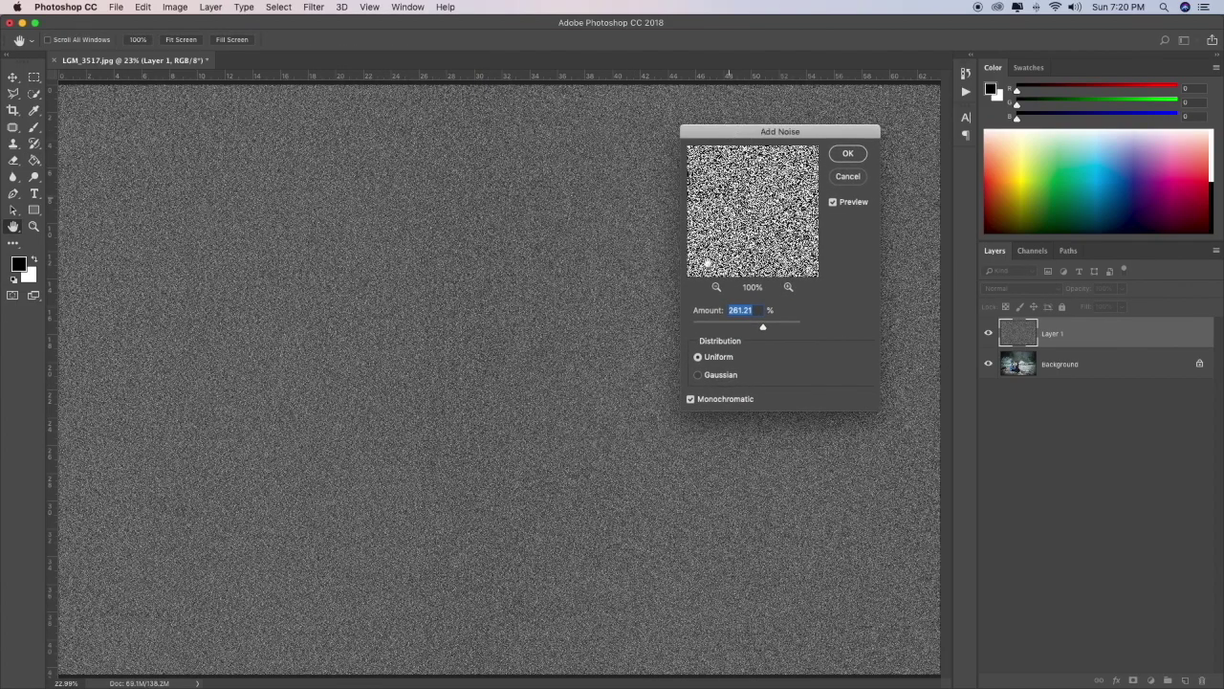
click(691, 400)
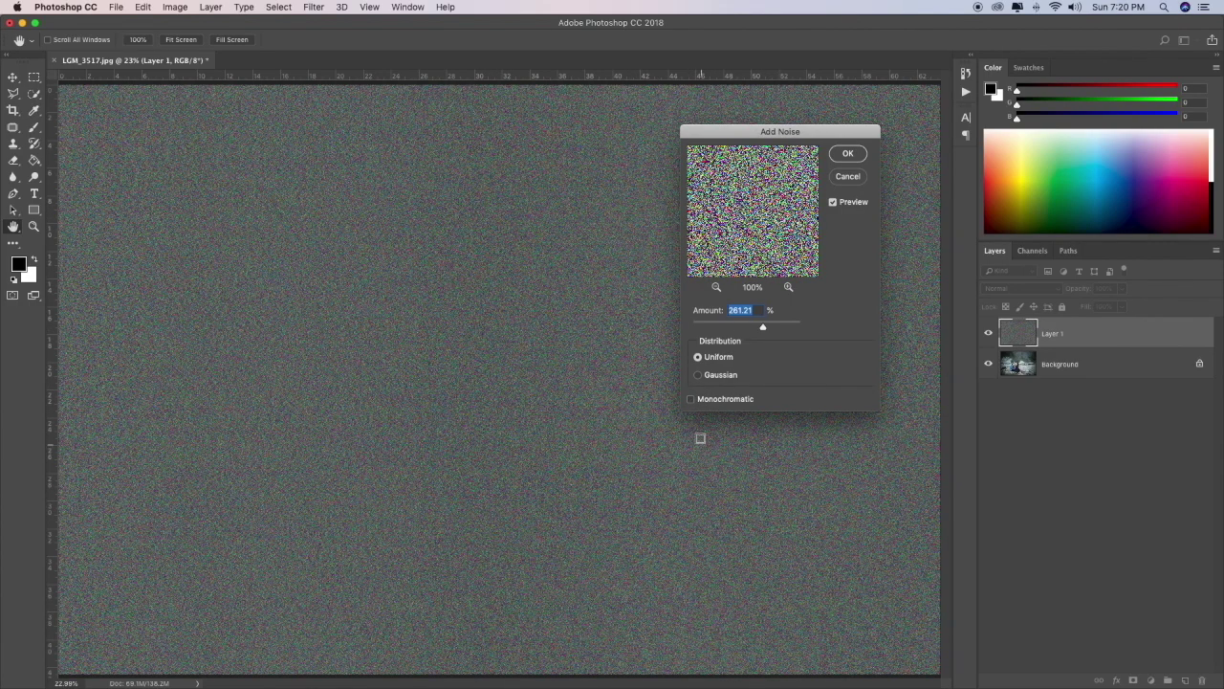
click(692, 399)
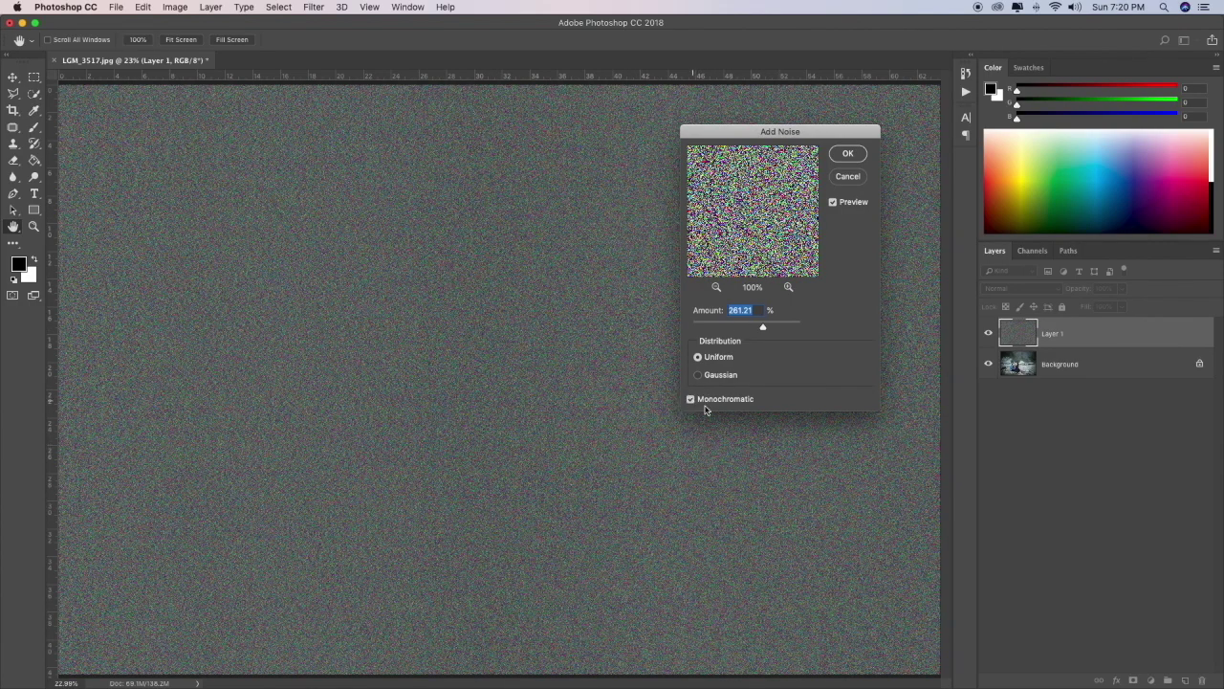
click(848, 154)
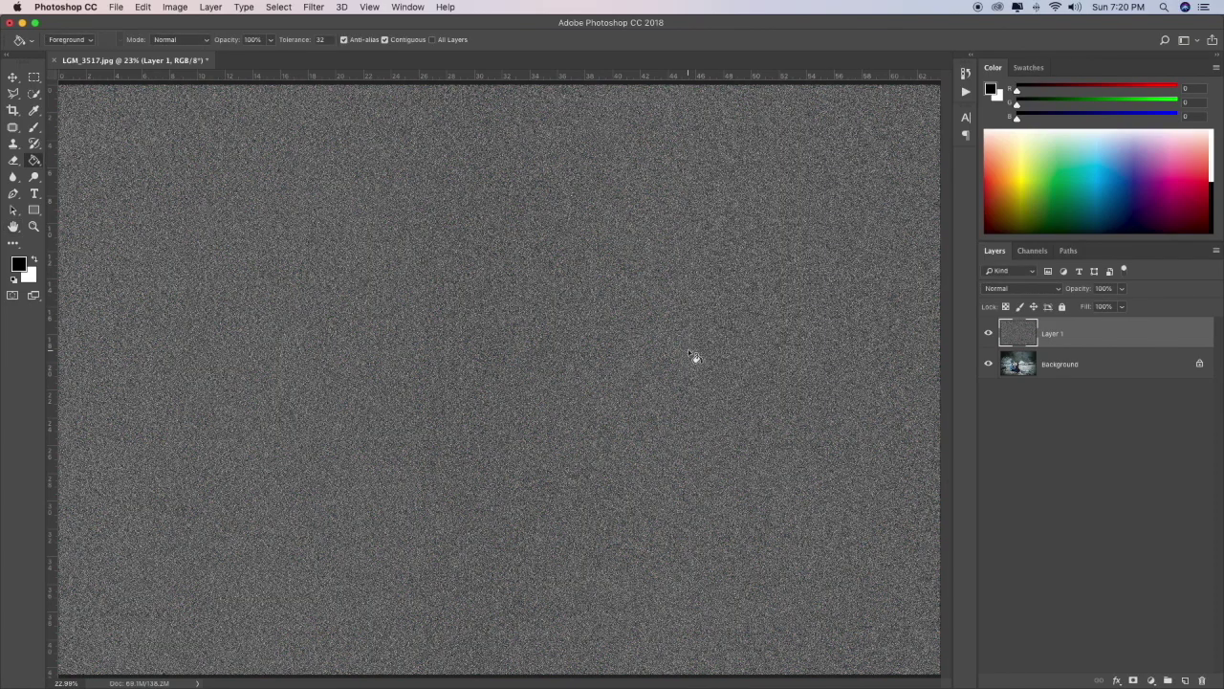
Set the blend mode of the noise layer to Screen and switch to the Move tool.
click(1049, 289)
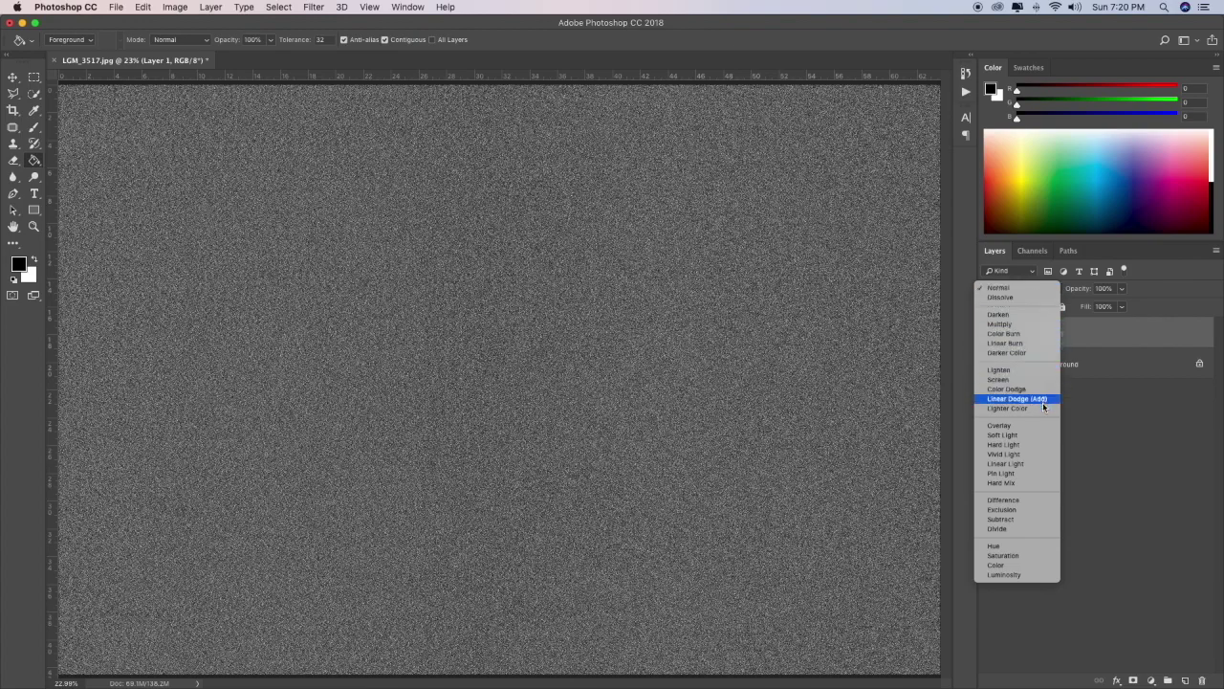
click(1022, 379)
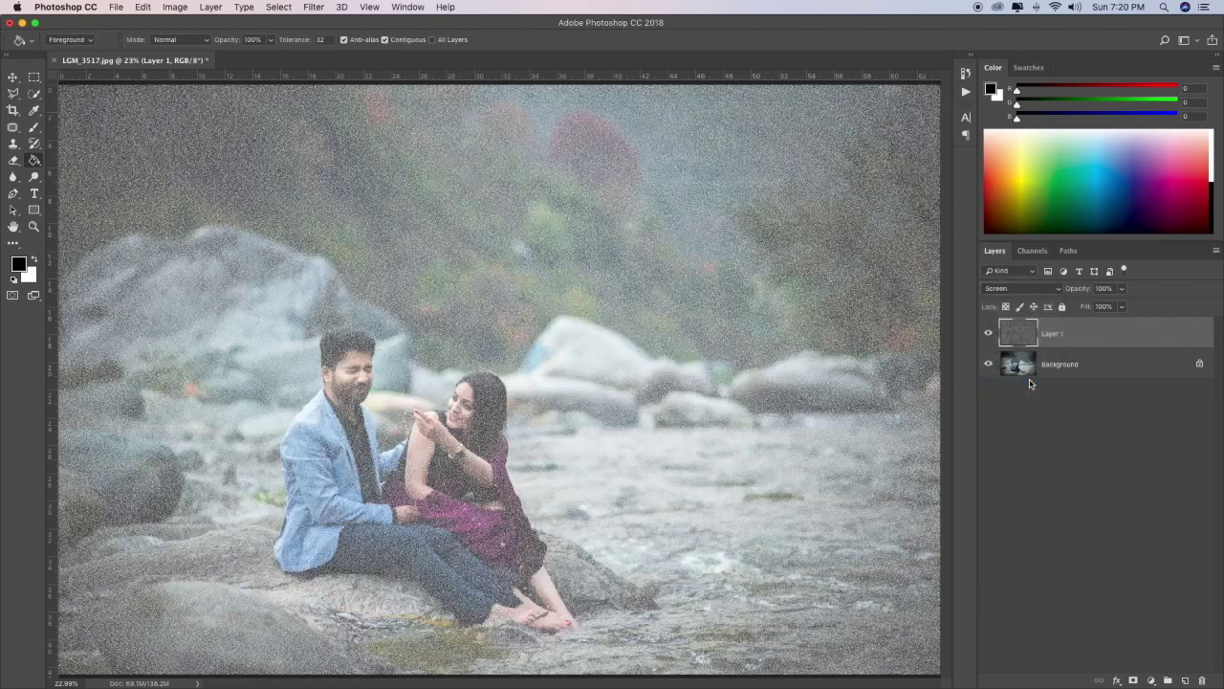
click(11, 78)
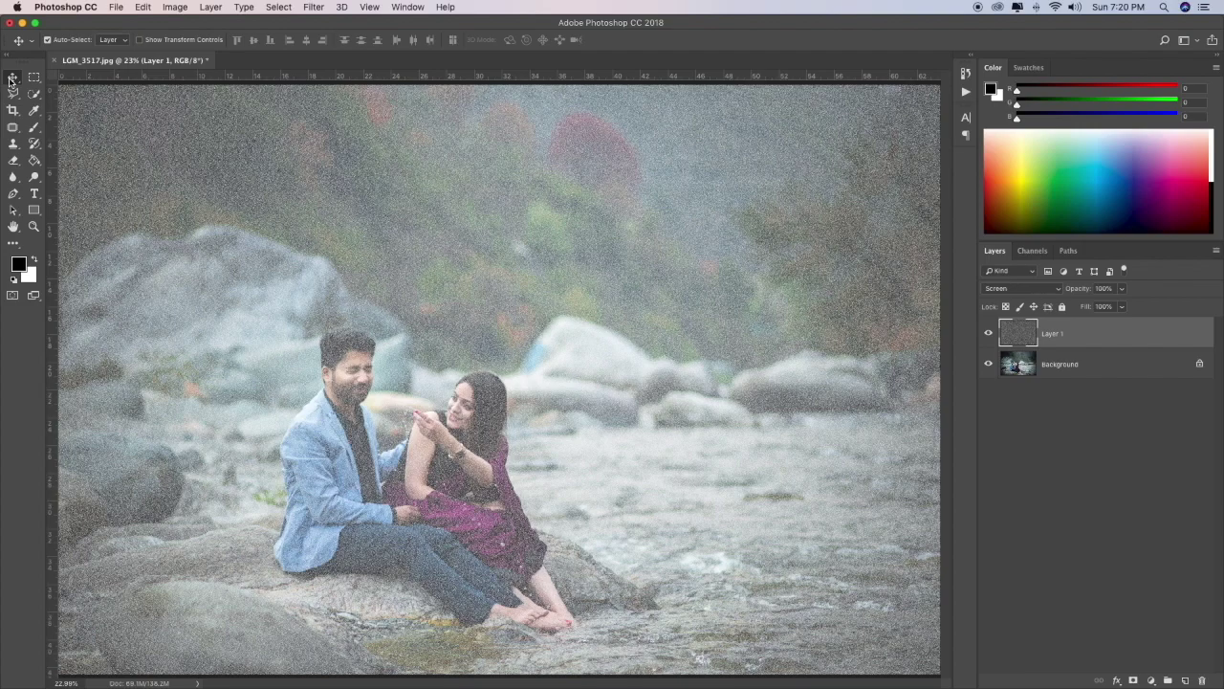
Apply a diagonal Motion Blur with a distance of 90 pixels to the noise layer to form rain streaks.
click(315, 8)
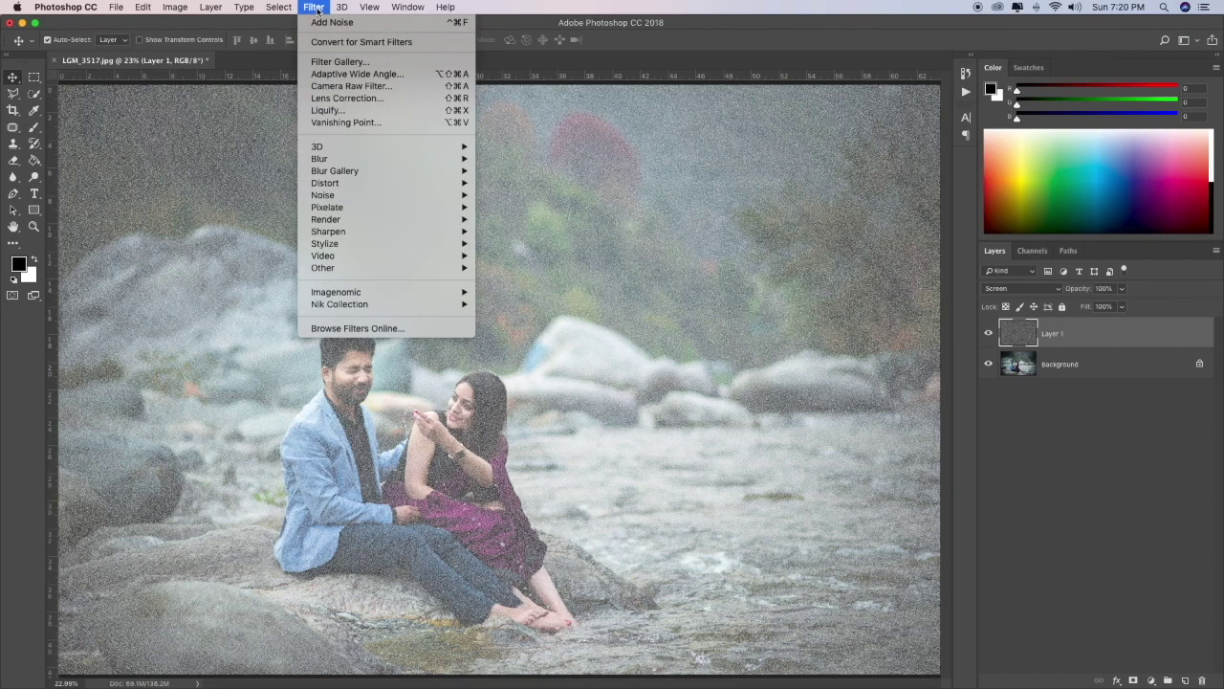
mouse_move(395, 169)
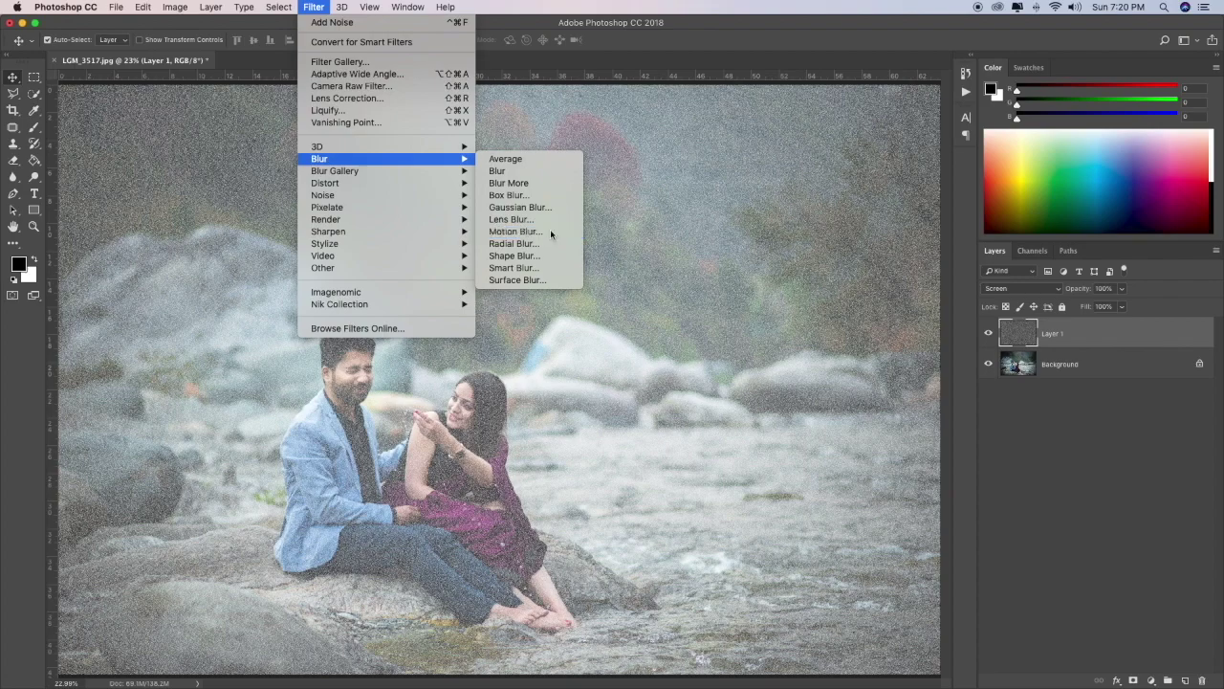
click(516, 231)
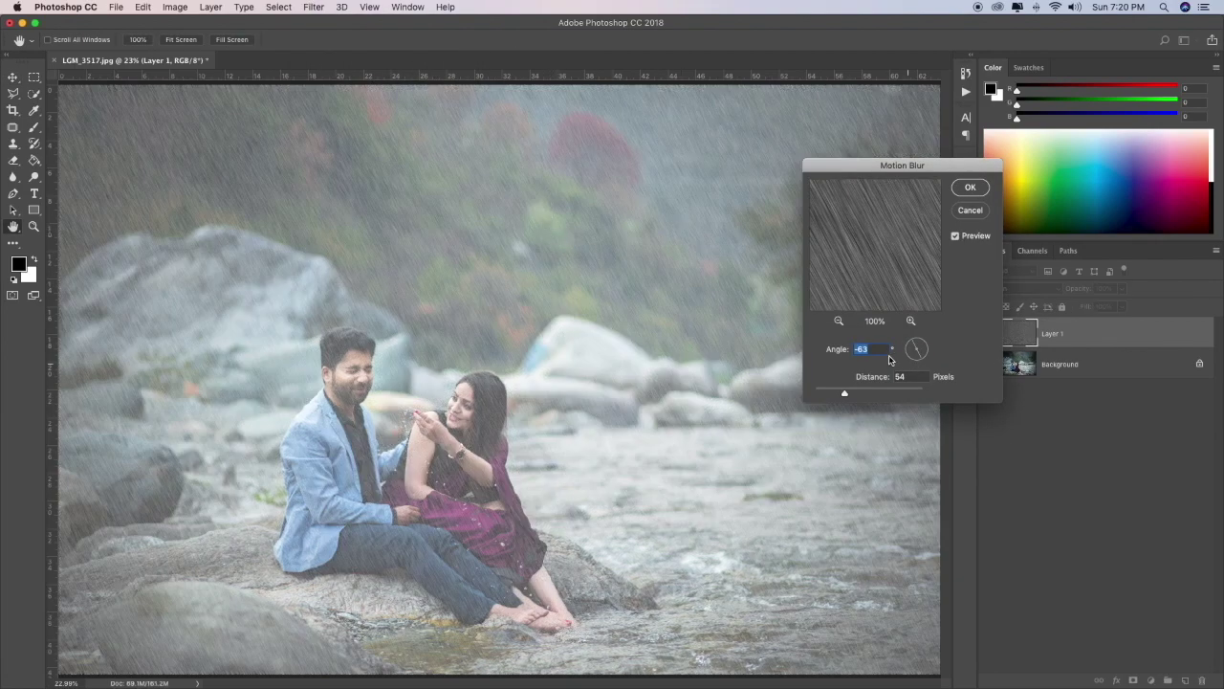
drag(921, 359, 922, 360)
drag(844, 393, 852, 395)
text(90)
click(976, 195)
Apply Levels to the rain layer with the input shadows at 110 and the input highlights at 172.
click(34, 227)
drag(275, 325, 823, 646)
scroll(253, 342, left, 3)
scroll(260, 345, up, 5)
scroll(263, 343, left, 2)
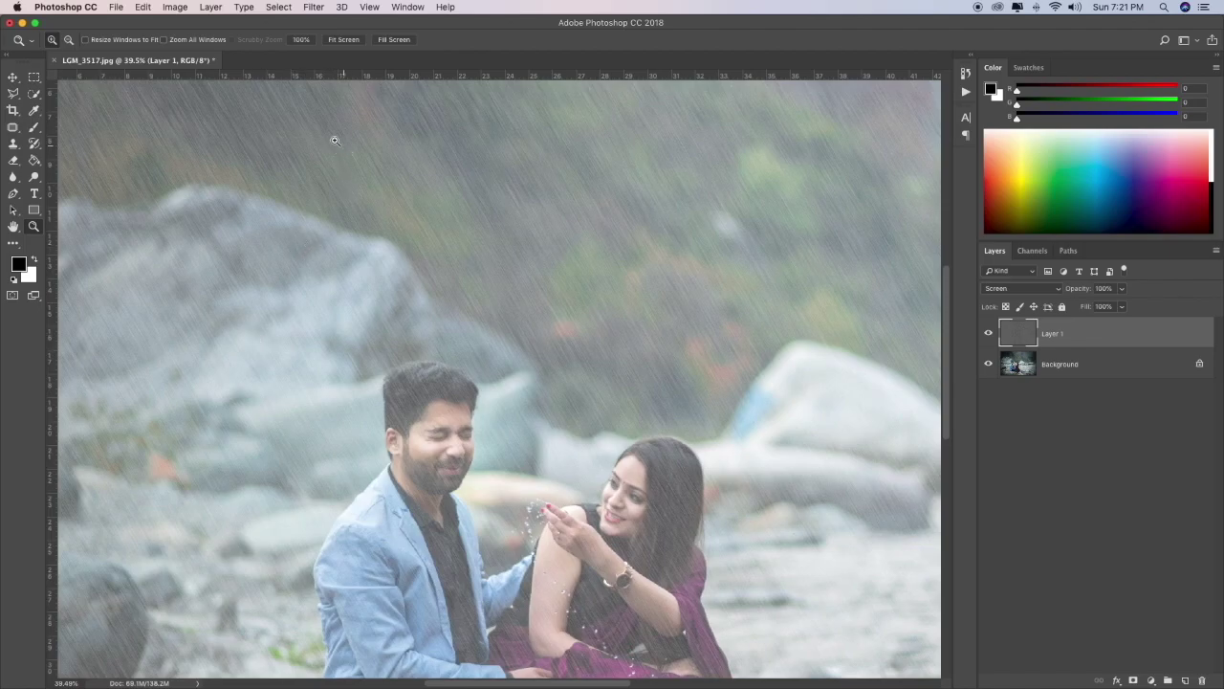
click(172, 8)
mouse_move(230, 42)
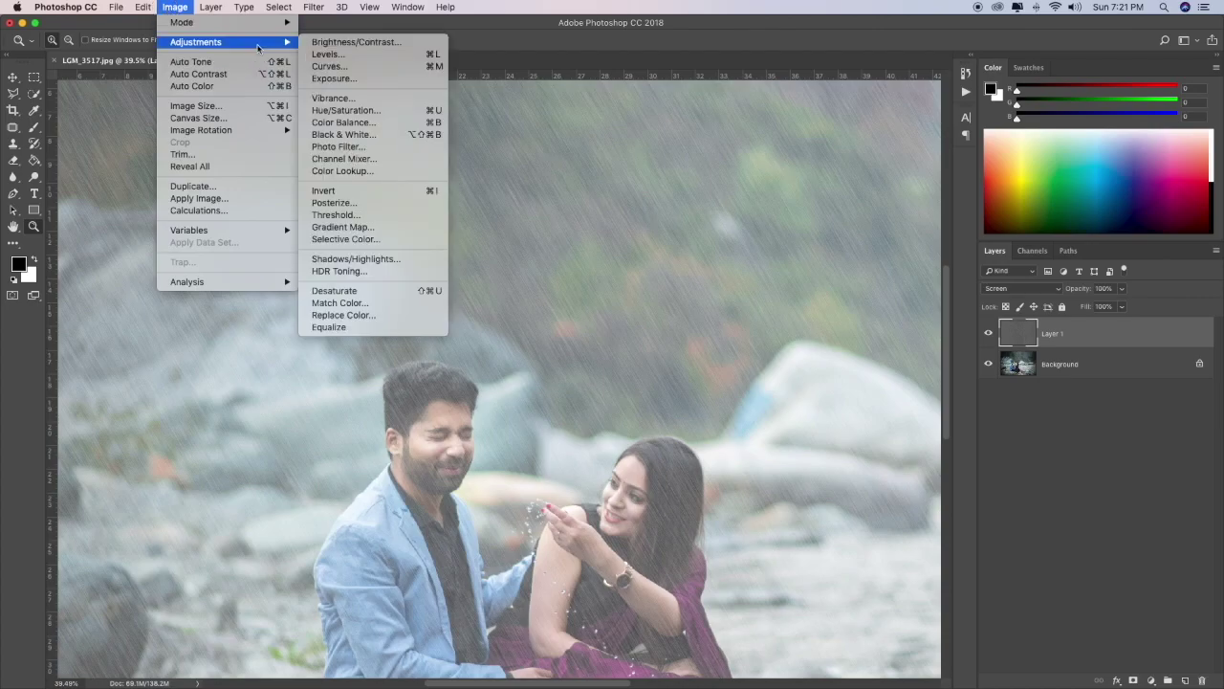
click(377, 57)
drag(820, 235, 823, 141)
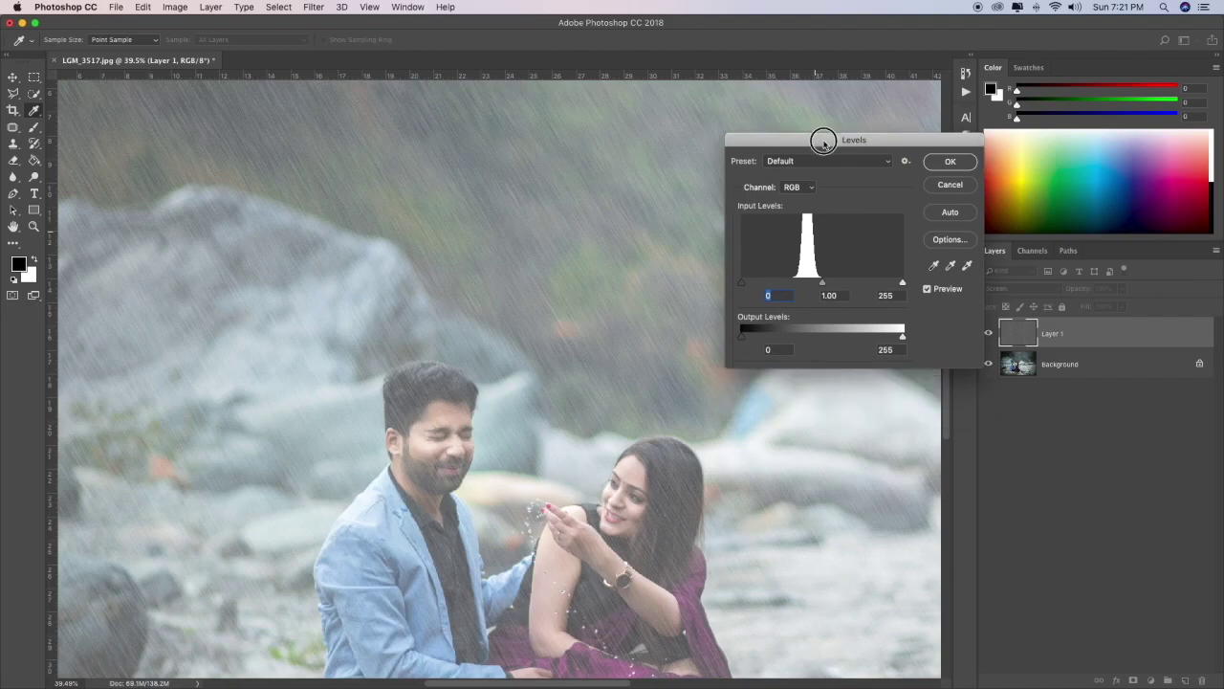
drag(743, 282, 795, 286)
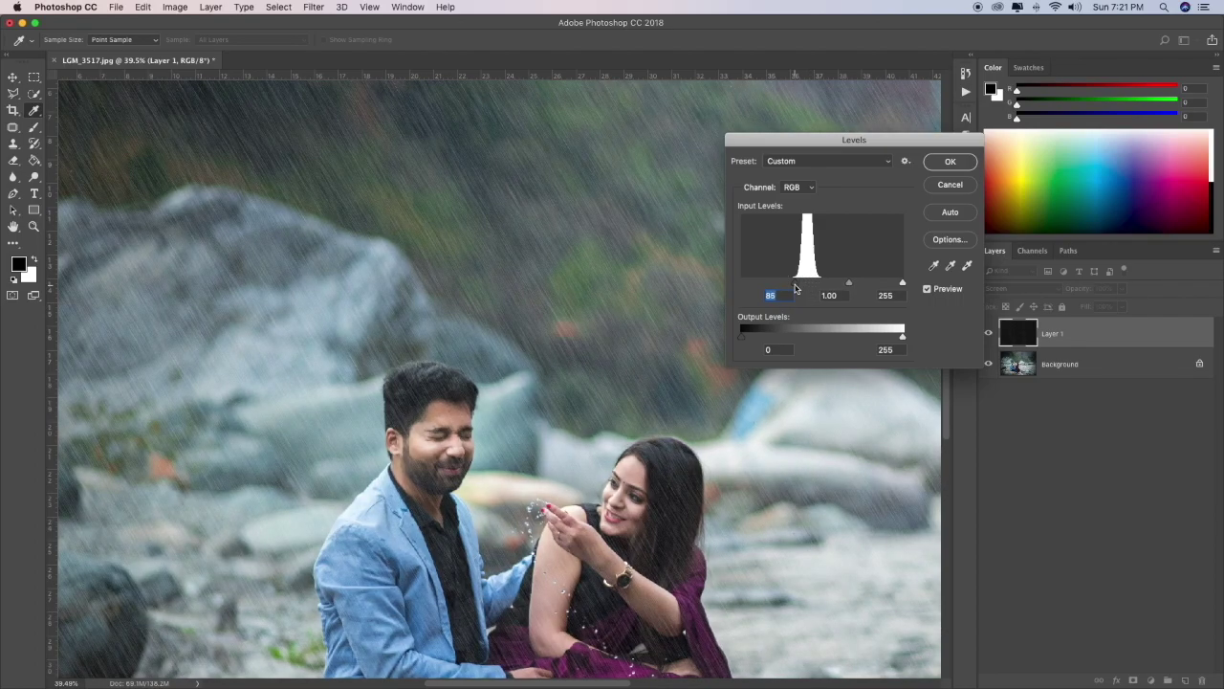
drag(903, 285, 871, 281)
drag(795, 284, 850, 283)
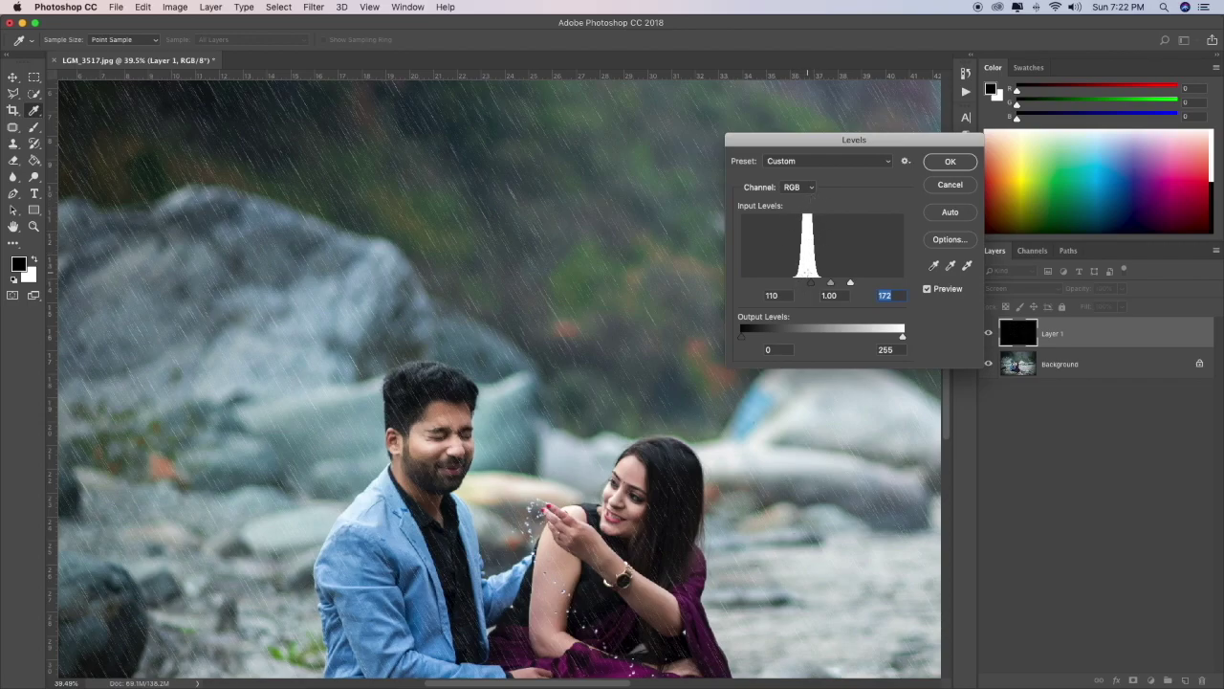
click(953, 164)
Refine the rain layer with a second Levels adjustment, setting the input shadows to 8 and the input highlights to 216.
right_click(543, 380)
click(679, 542)
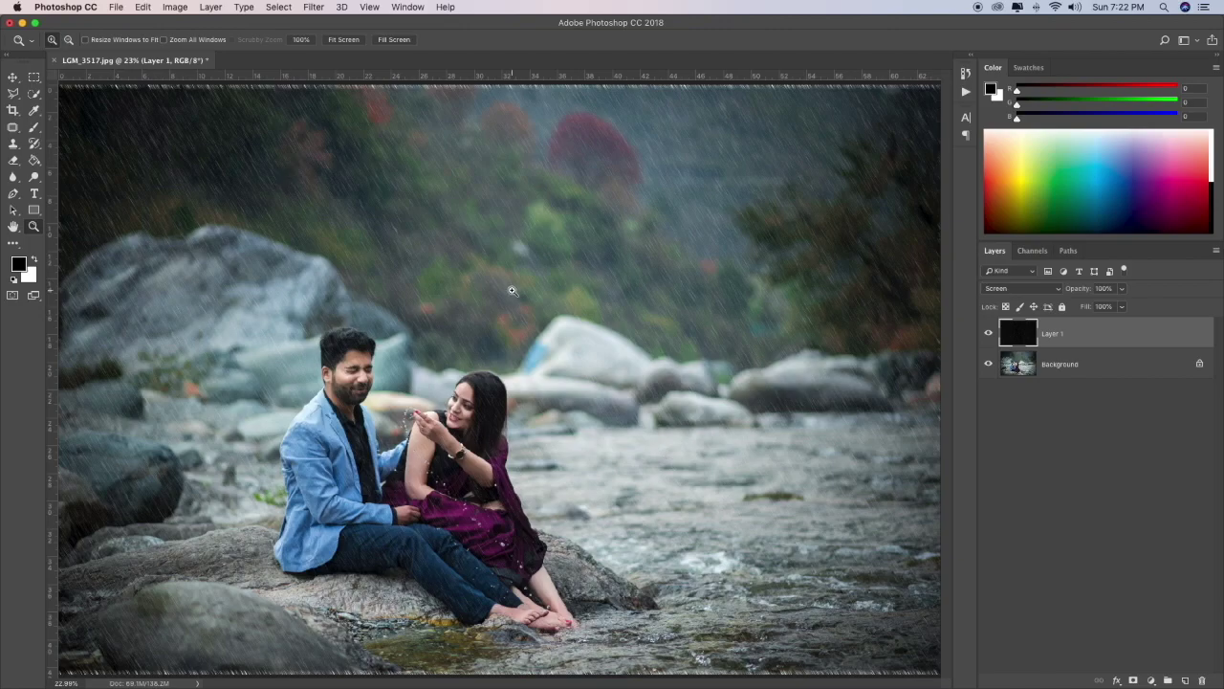
click(182, 7)
mouse_move(229, 44)
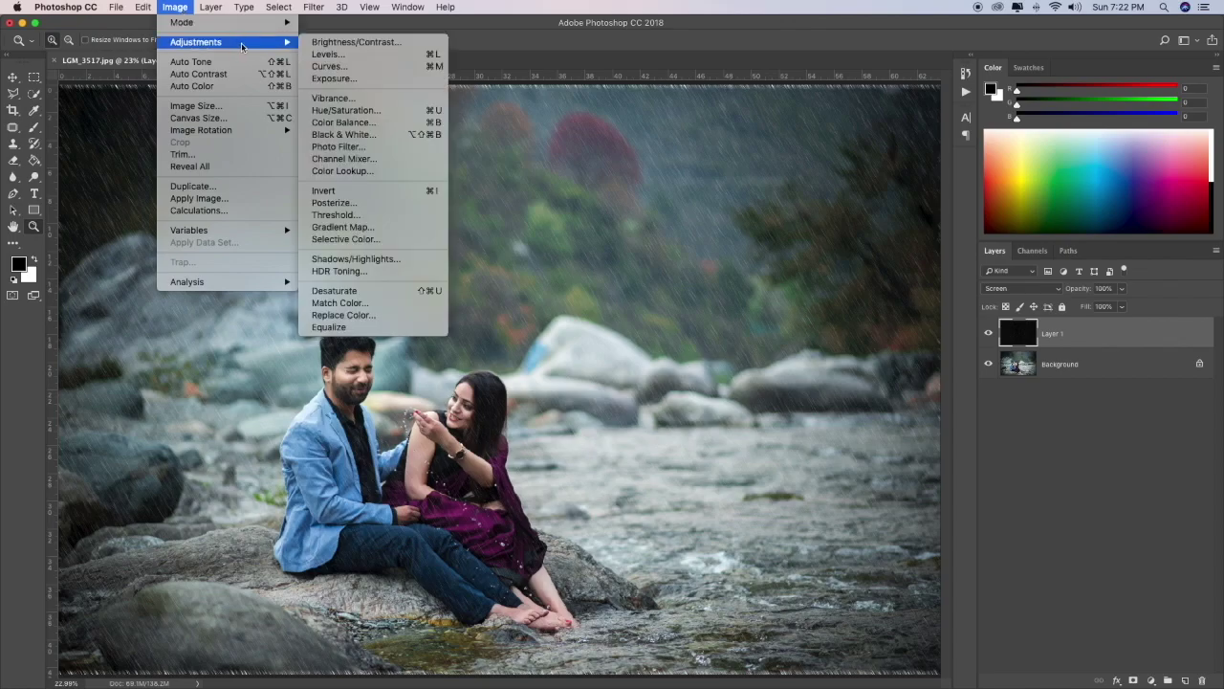
click(389, 56)
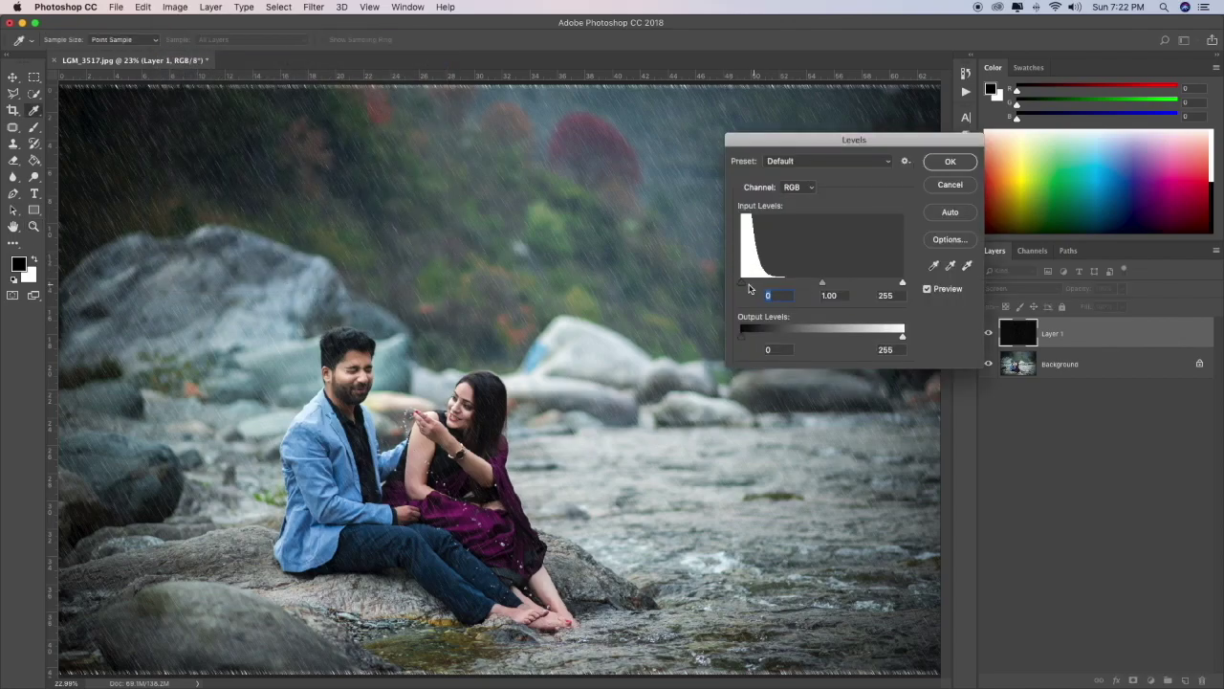
drag(742, 285, 747, 284)
drag(903, 285, 878, 284)
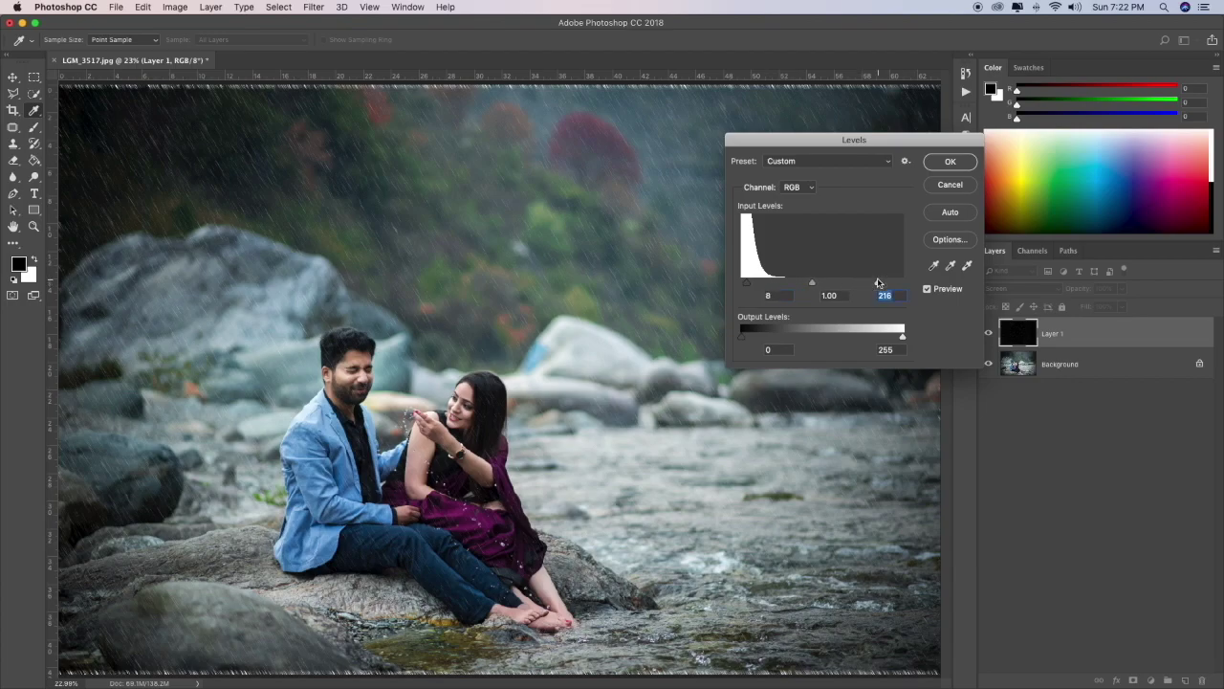
click(950, 161)
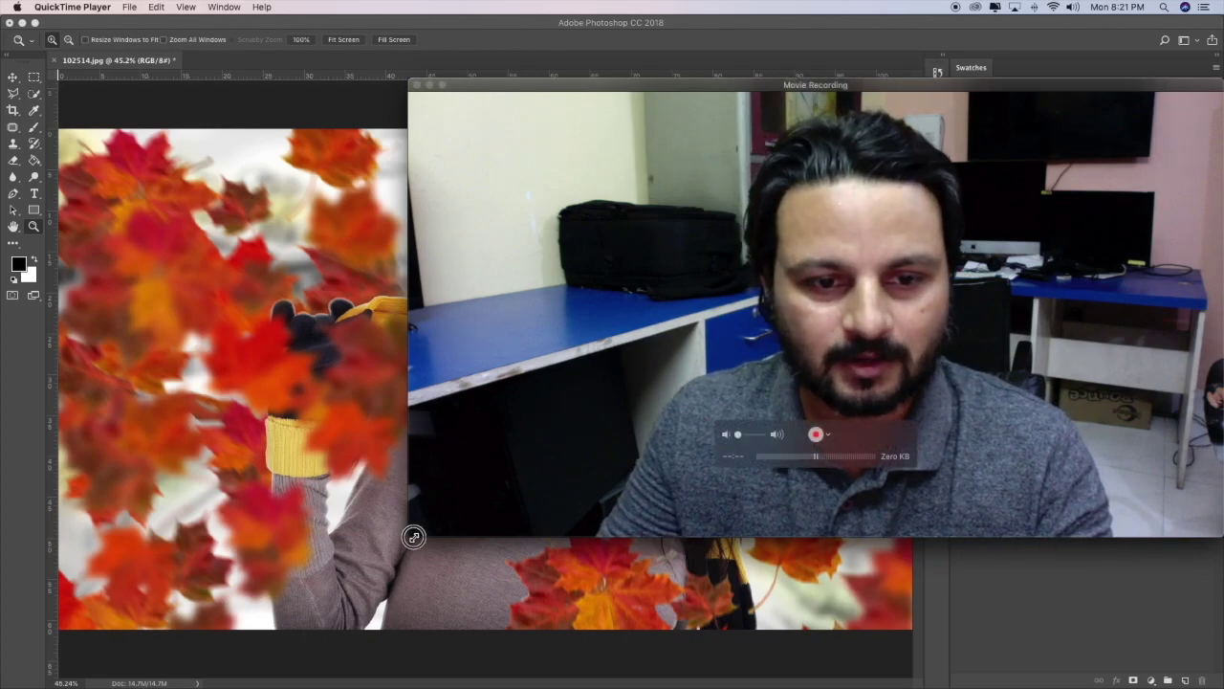
drag(427, 539, 952, 232)
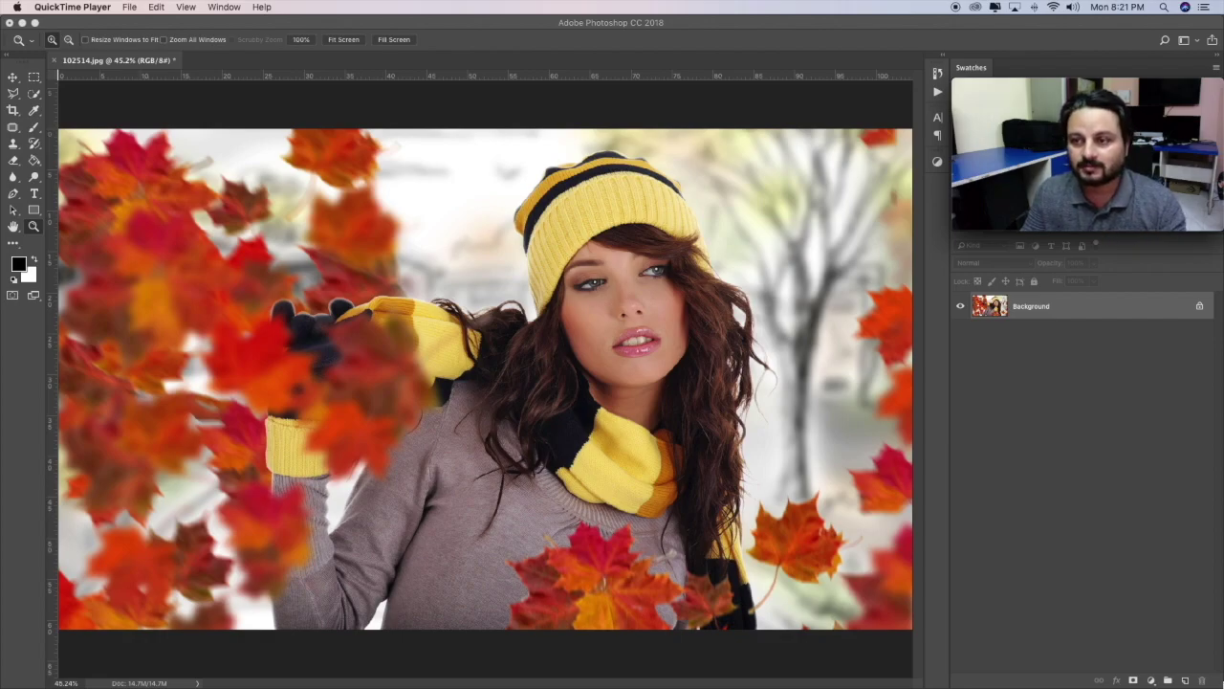
Add a Curves adjustment layer above the autumn portrait and apply the Strong Contrast (RGB) preset.
click(1152, 680)
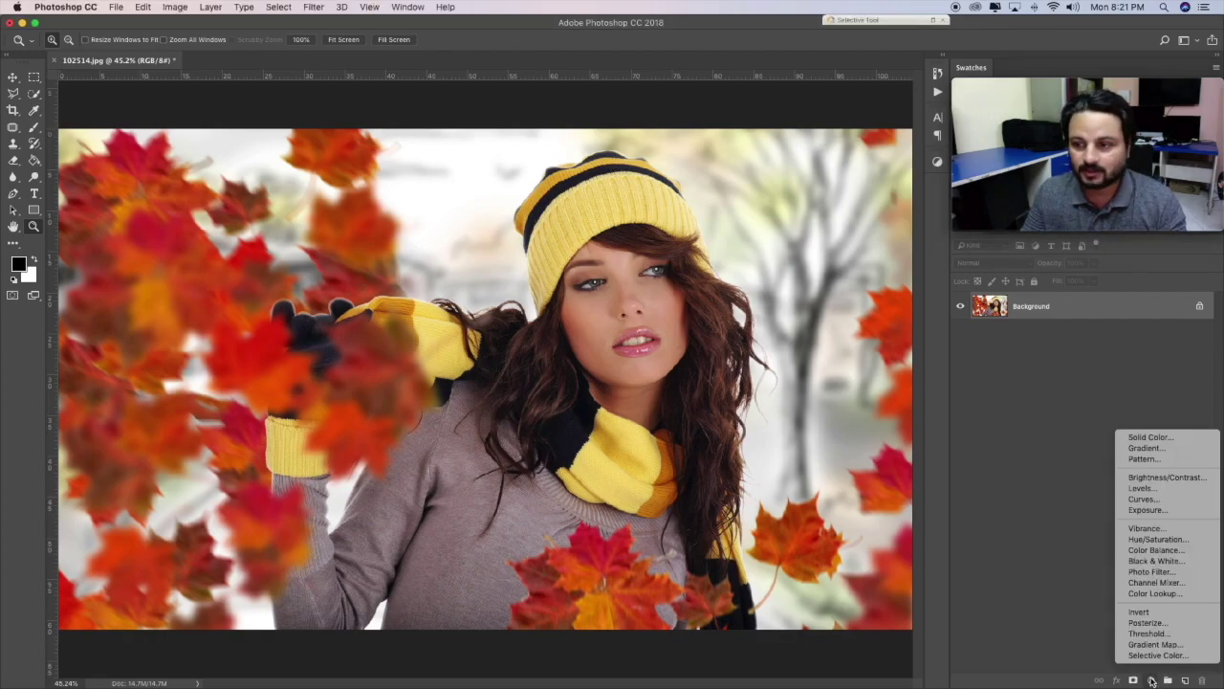
click(1206, 503)
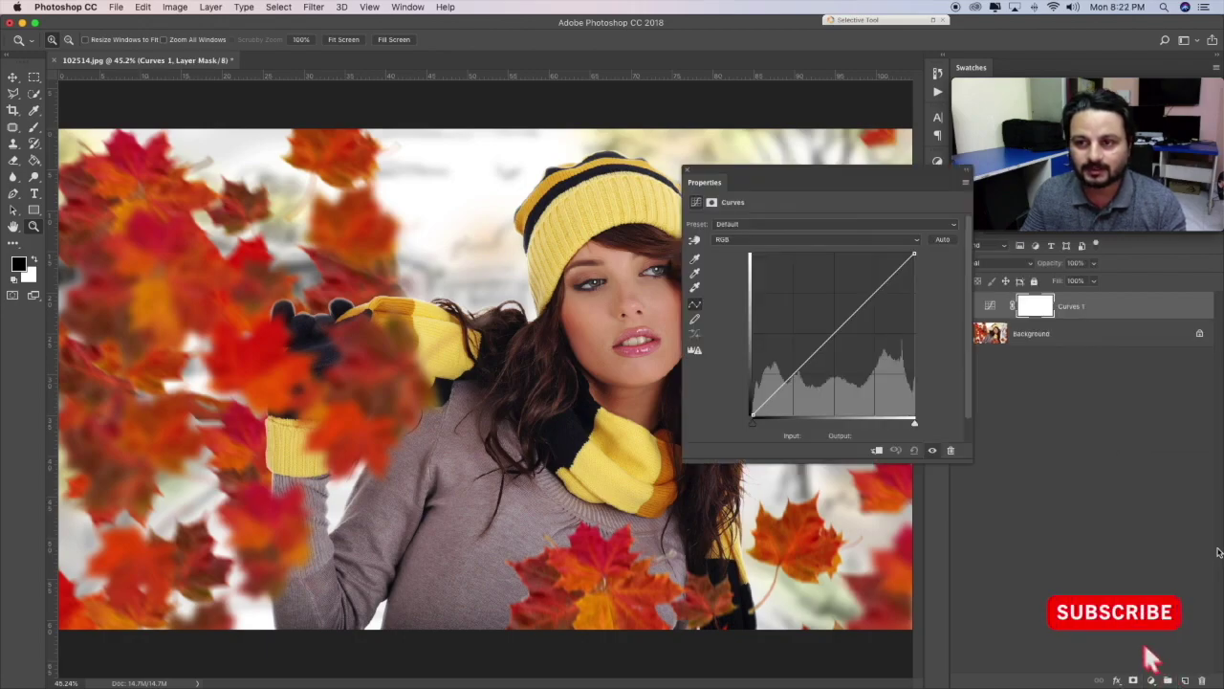
drag(822, 170, 960, 262)
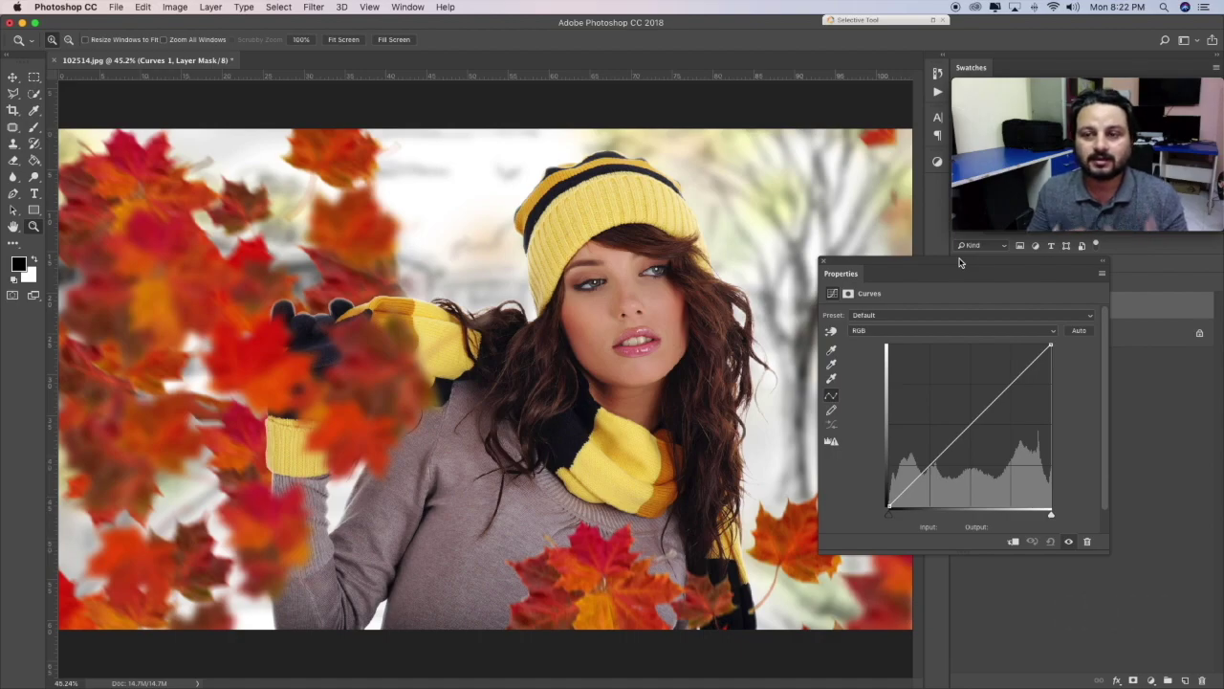
click(930, 320)
click(928, 298)
click(916, 318)
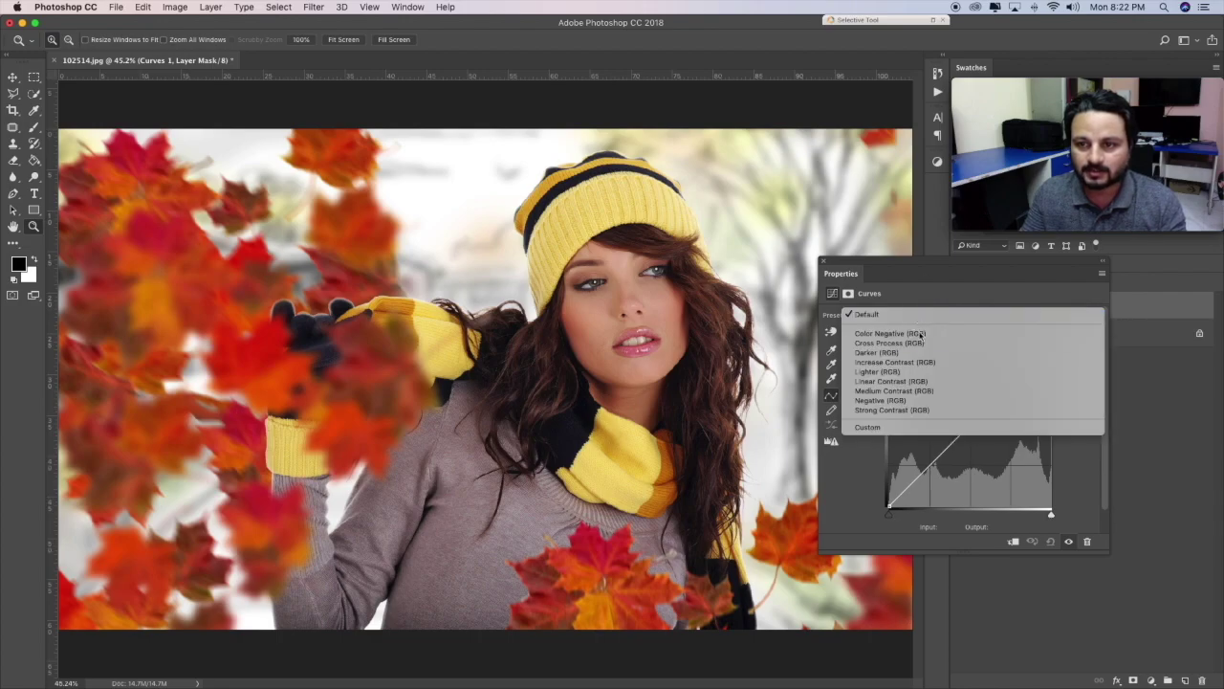
click(958, 411)
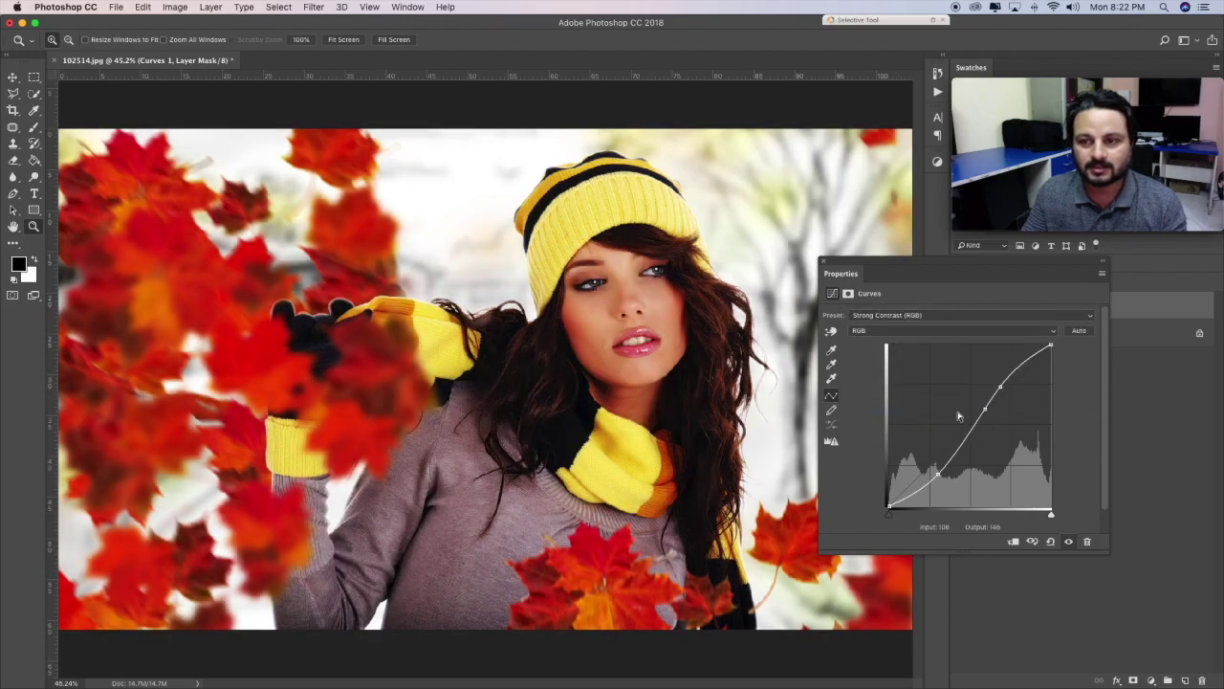
click(821, 260)
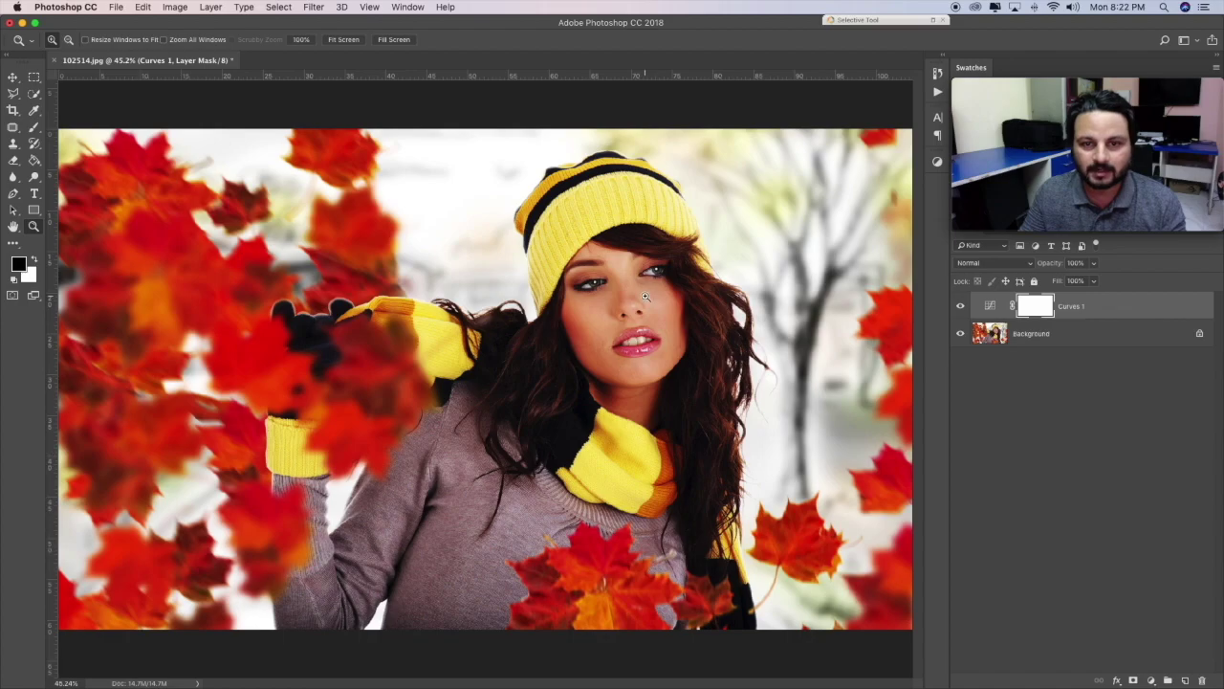
Compare the portrait with and without the Curves layer, and set that layer's blend mode to Luminosity.
click(962, 306)
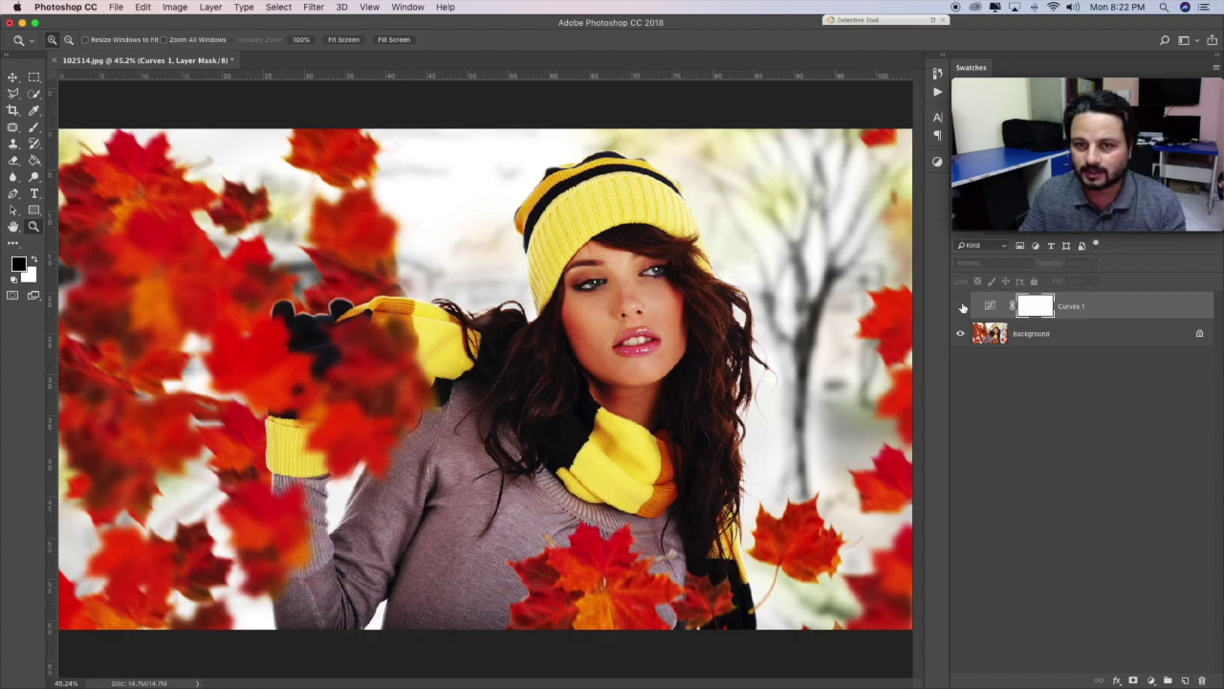
click(961, 306)
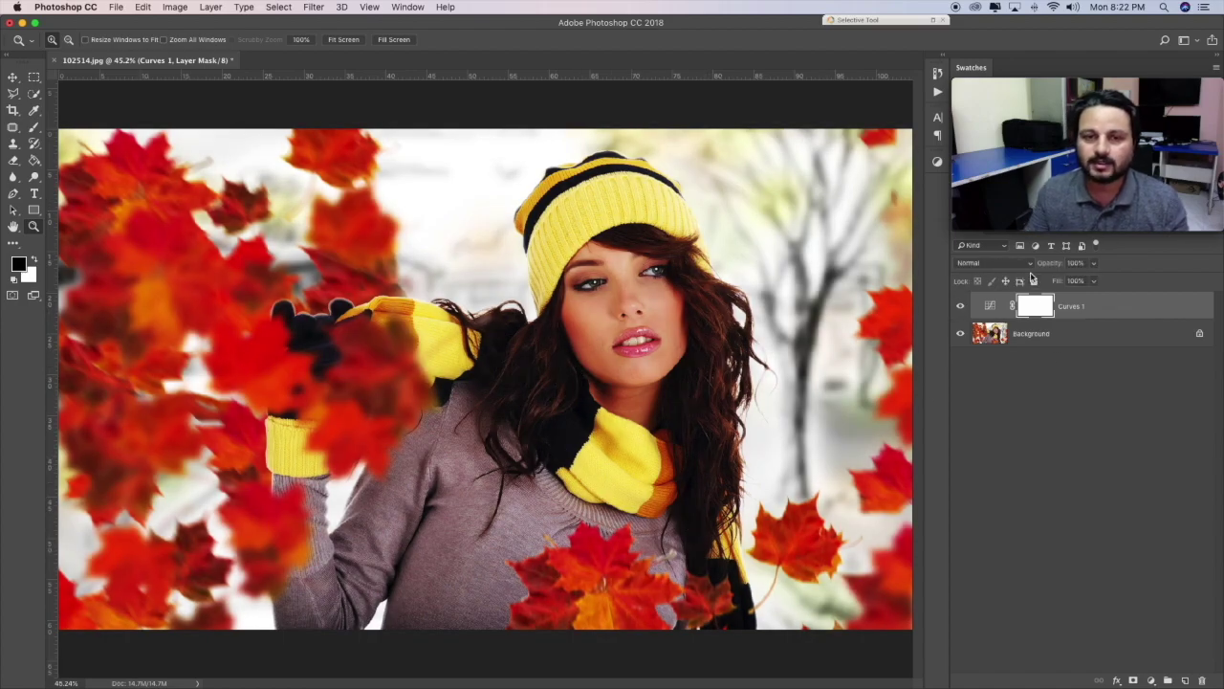
click(993, 265)
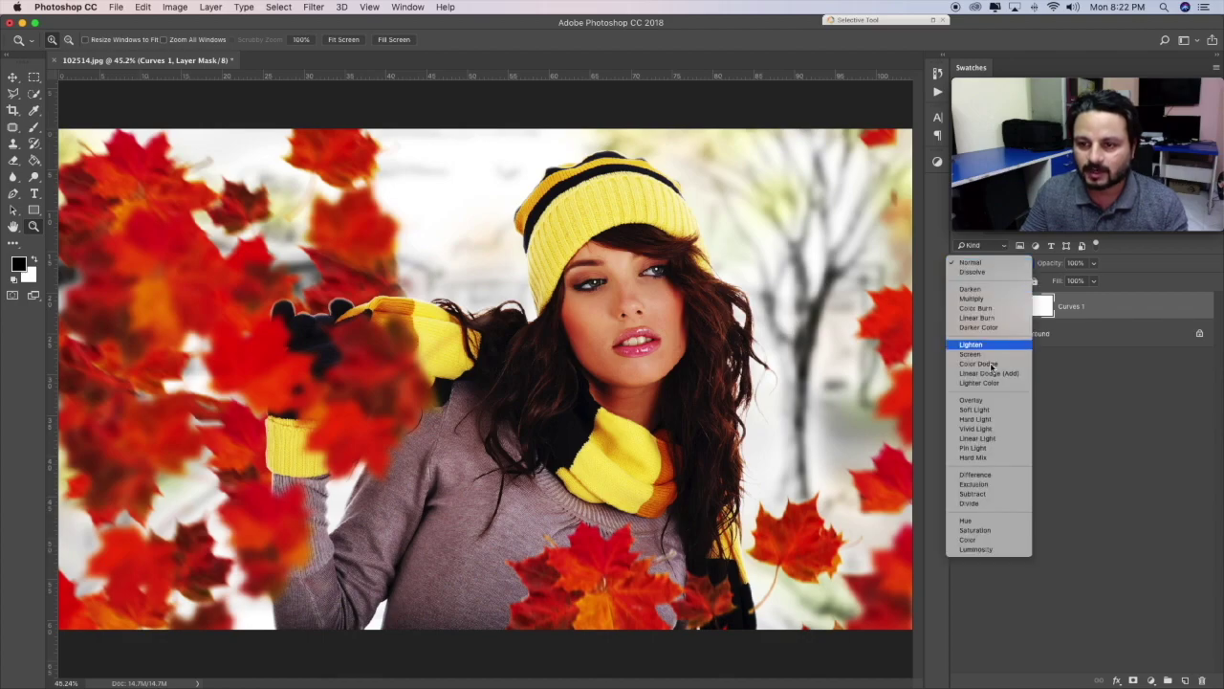
click(985, 549)
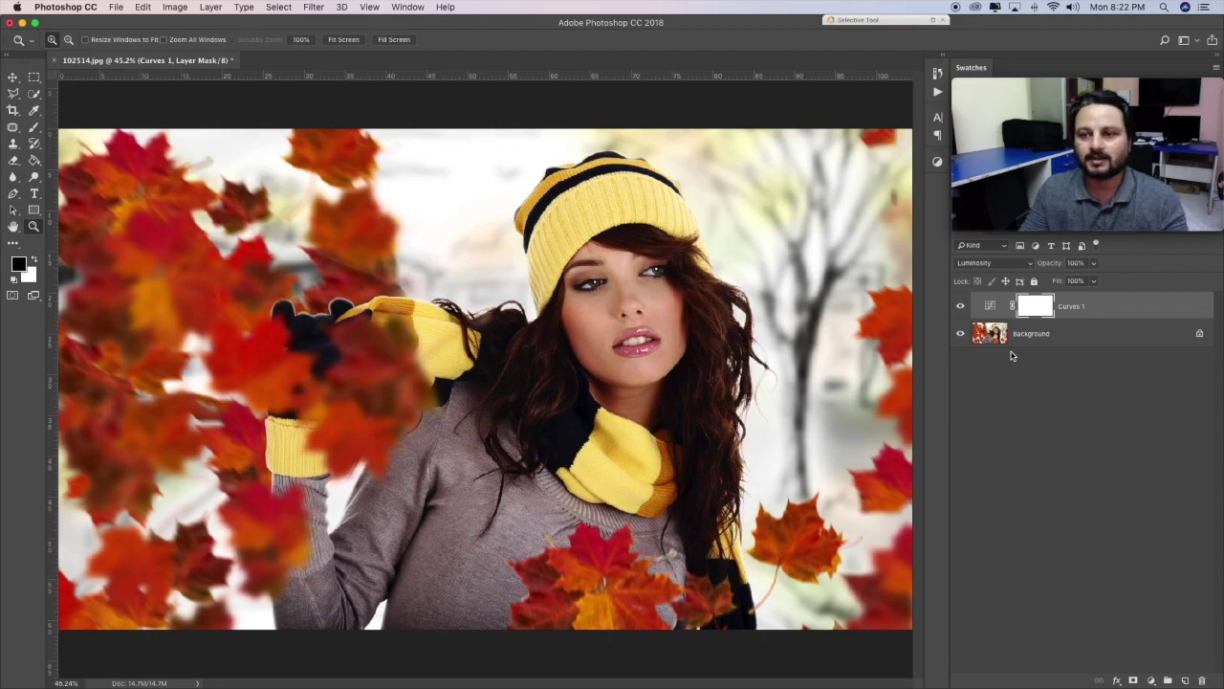
Compare the autumn portrait with and without the Luminosity Curves layer by toggling that layer's visibility.
click(962, 306)
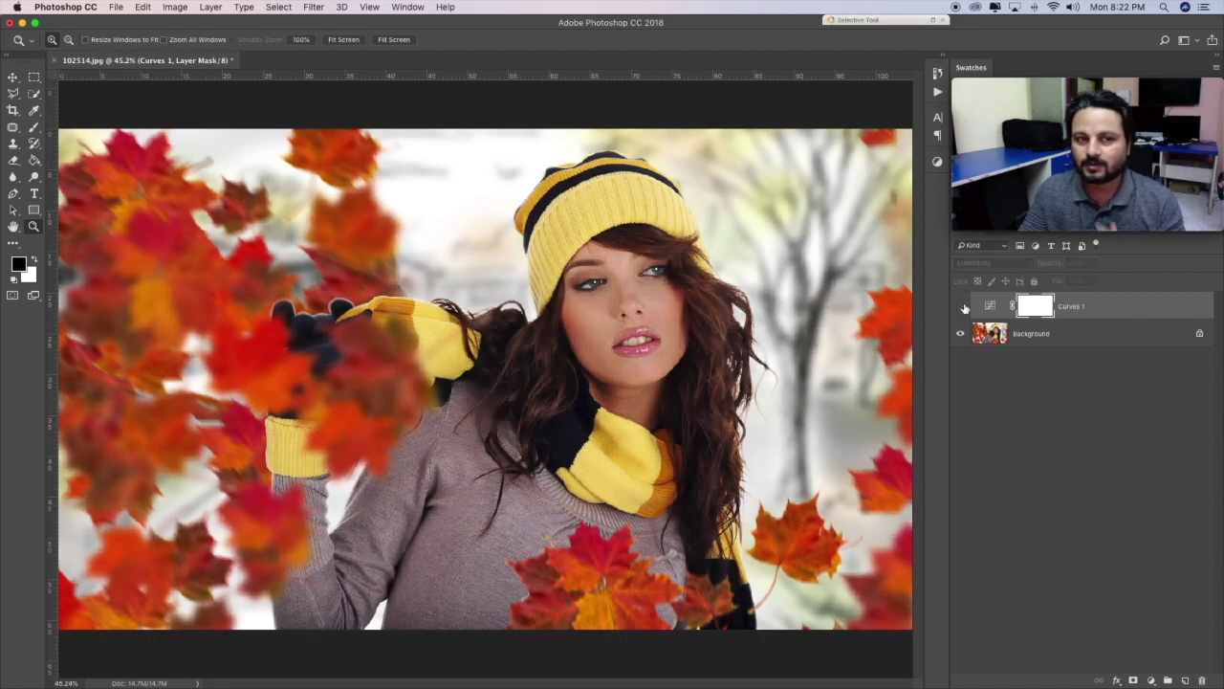
click(962, 306)
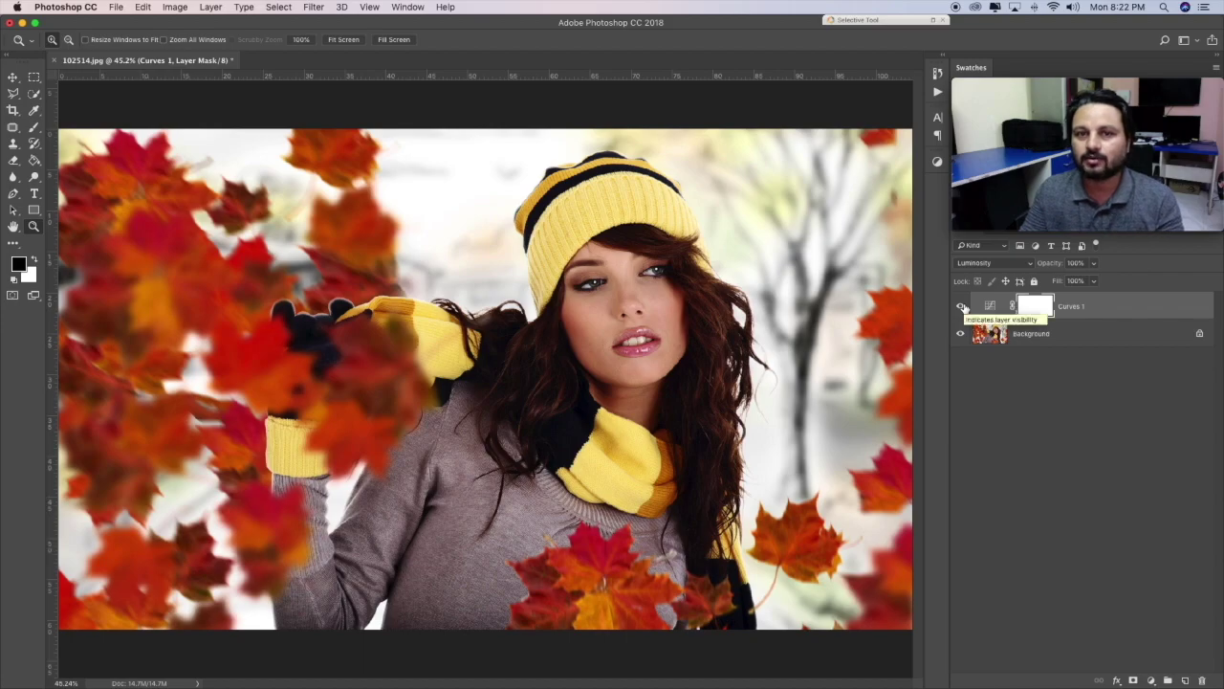
click(963, 306)
click(962, 306)
drag(953, 230, 148, 667)
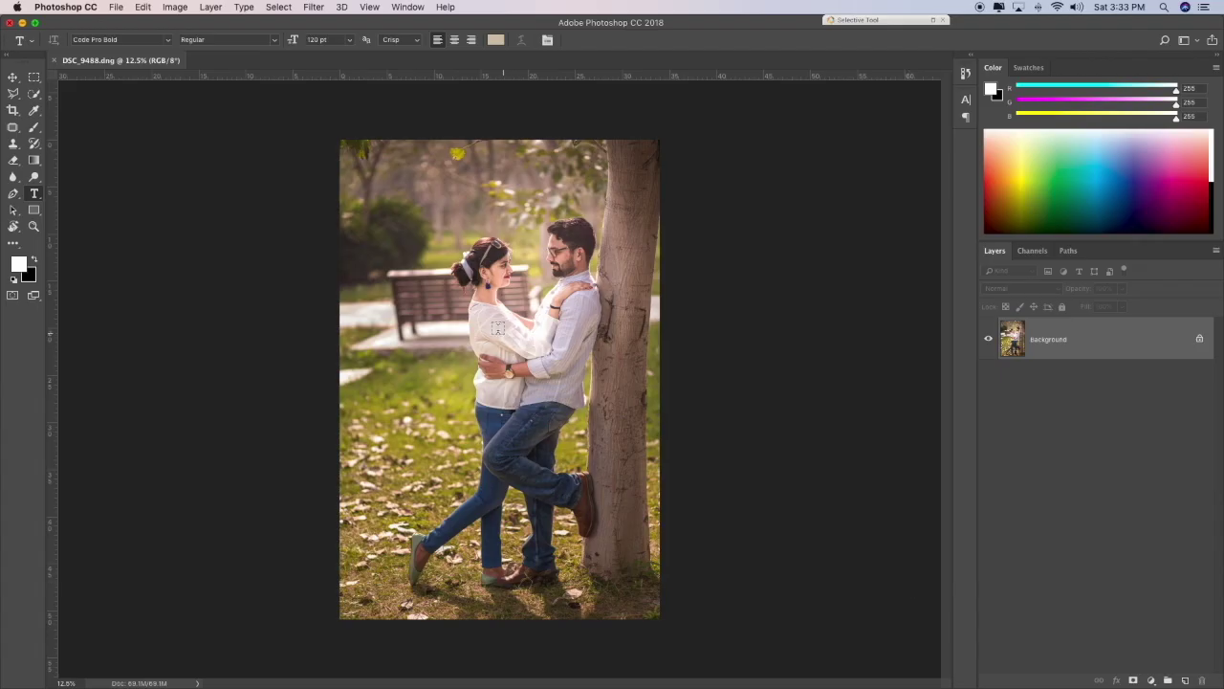
Zoom the DSC_9488.dng couple photo to fill the workspace height and add a Selective Color adjustment layer above it.
click(34, 227)
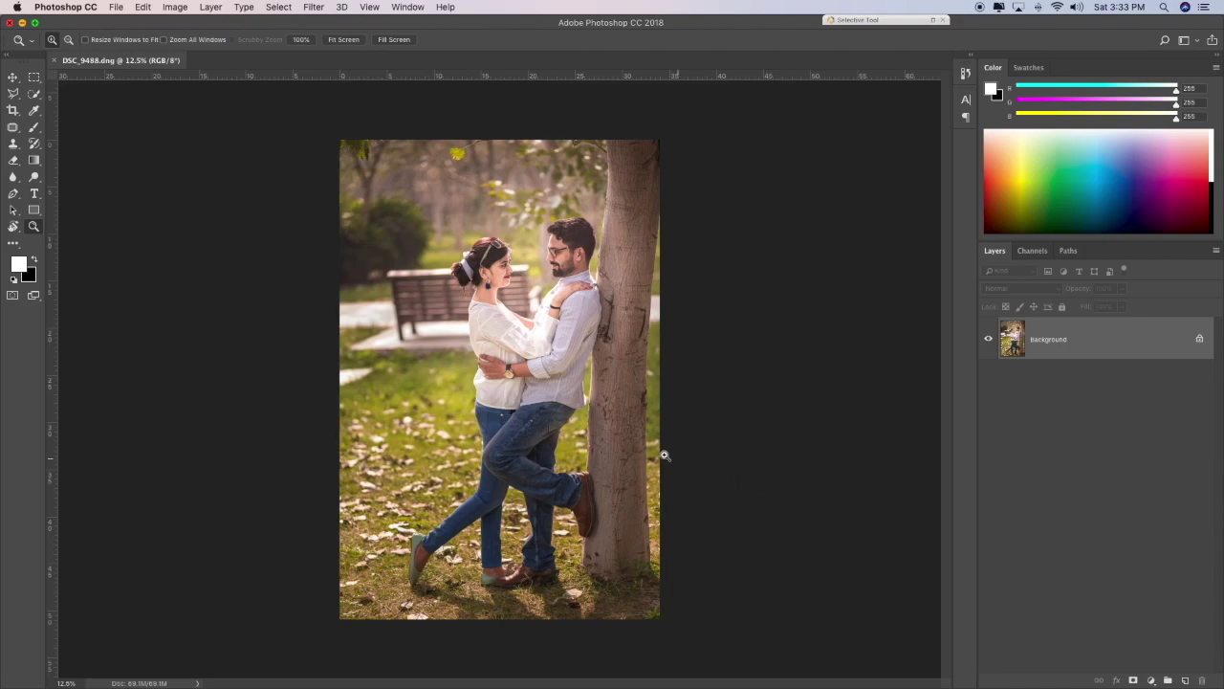
right_click(591, 434)
click(603, 445)
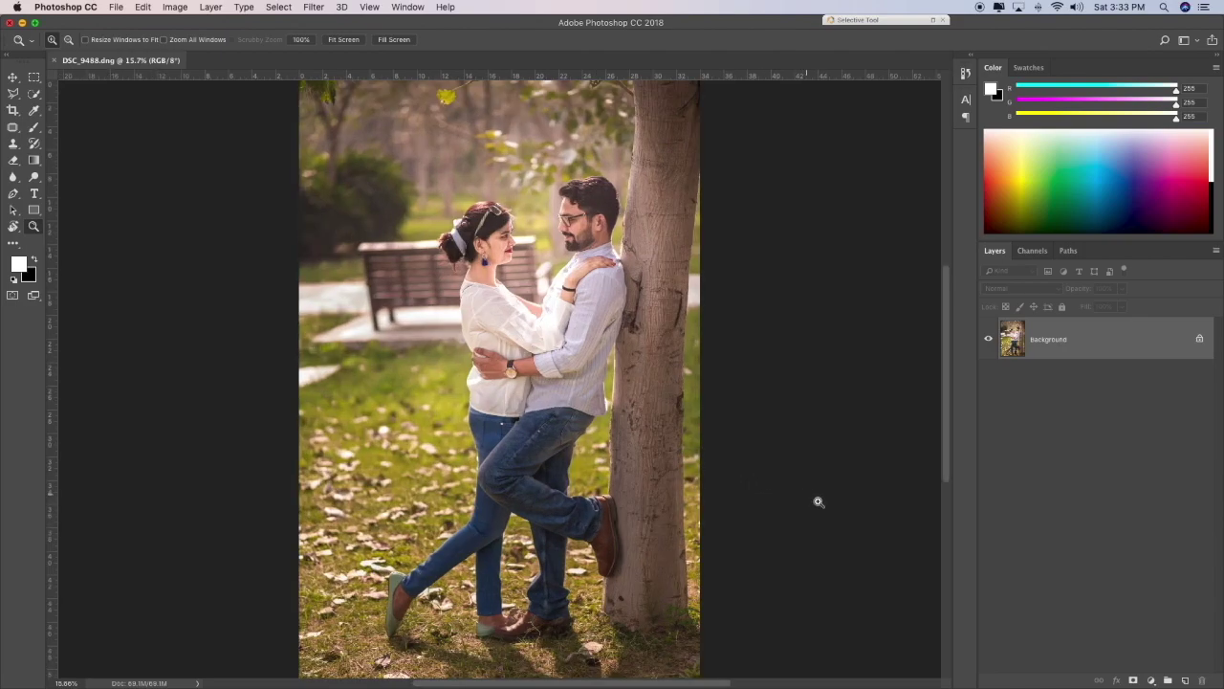
click(1151, 680)
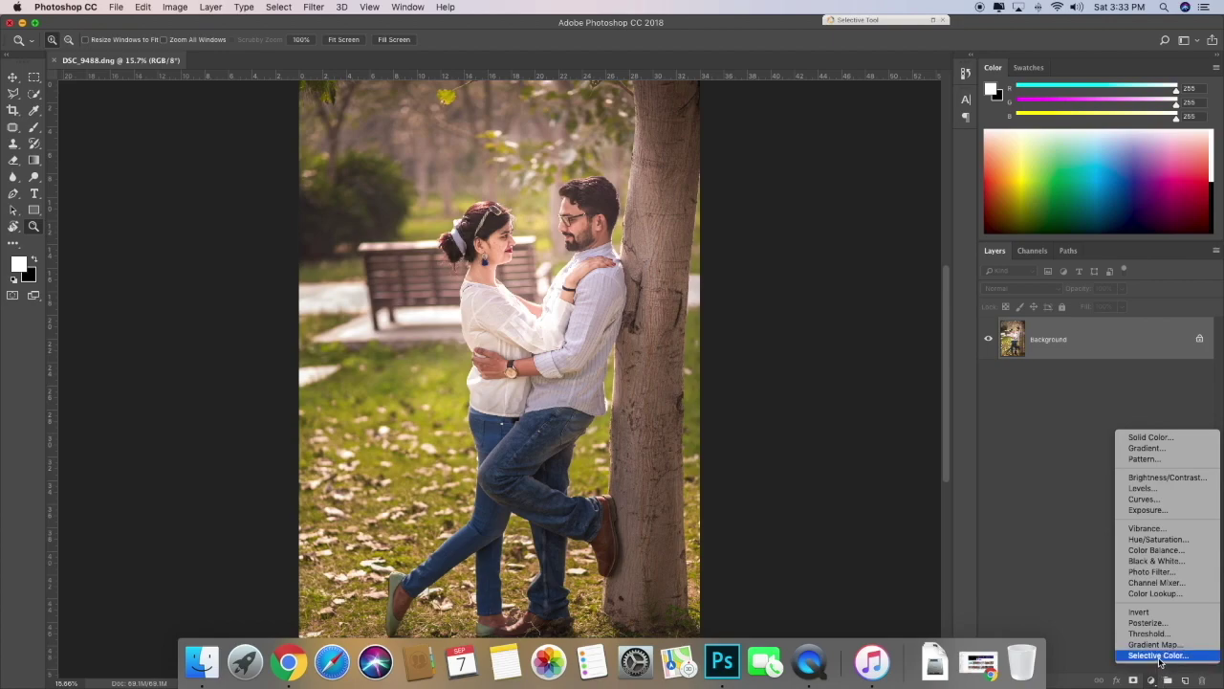
click(1158, 656)
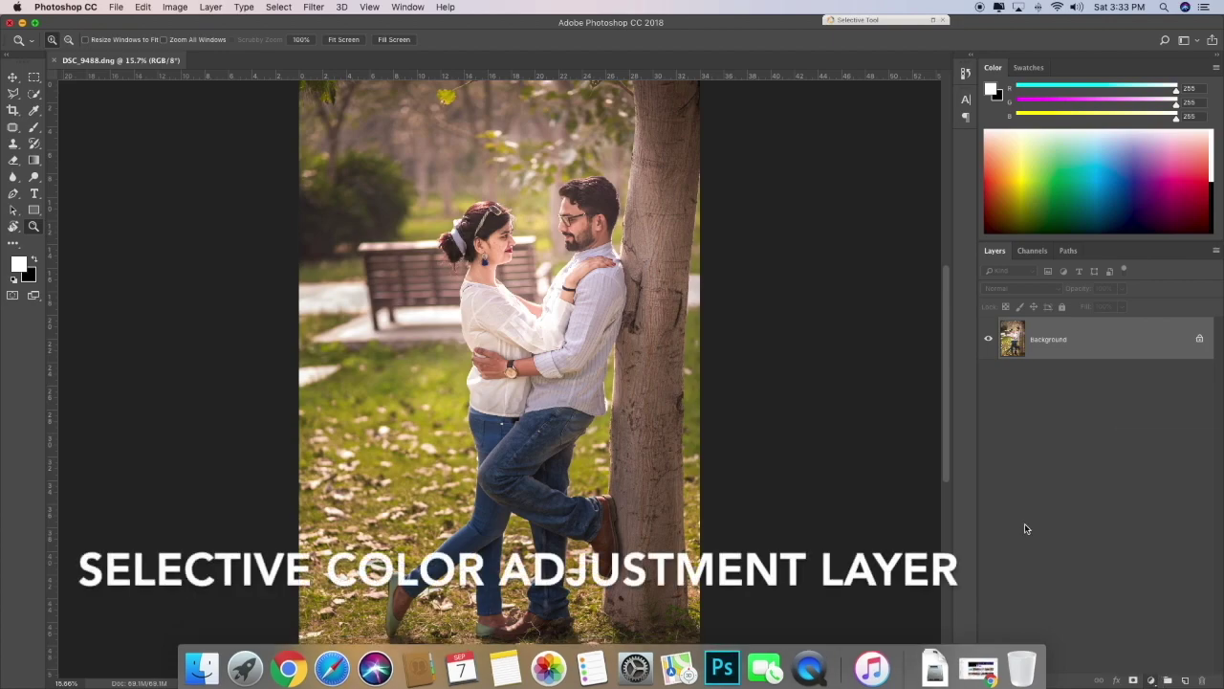
click(756, 259)
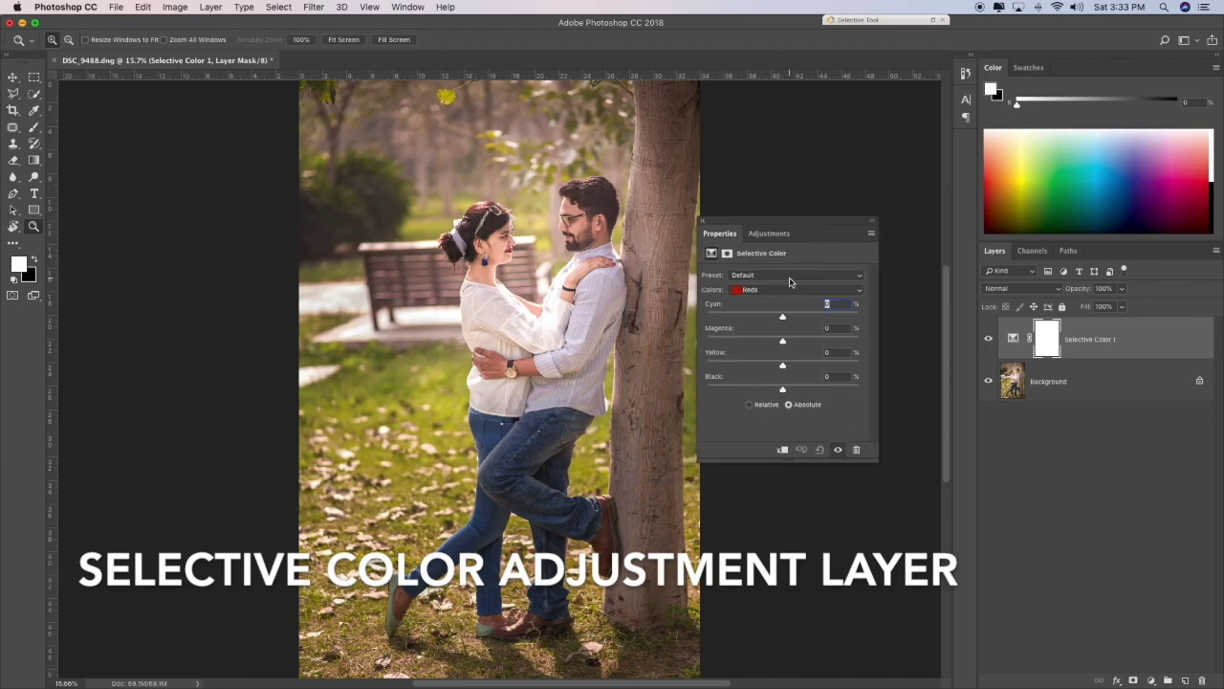
Adjust the Yellows in the Selective Color layer to Cyan -84, Magenta +12, Yellow -15 and Black +9 percent.
click(789, 289)
click(789, 299)
drag(782, 317, 721, 315)
drag(783, 342, 790, 389)
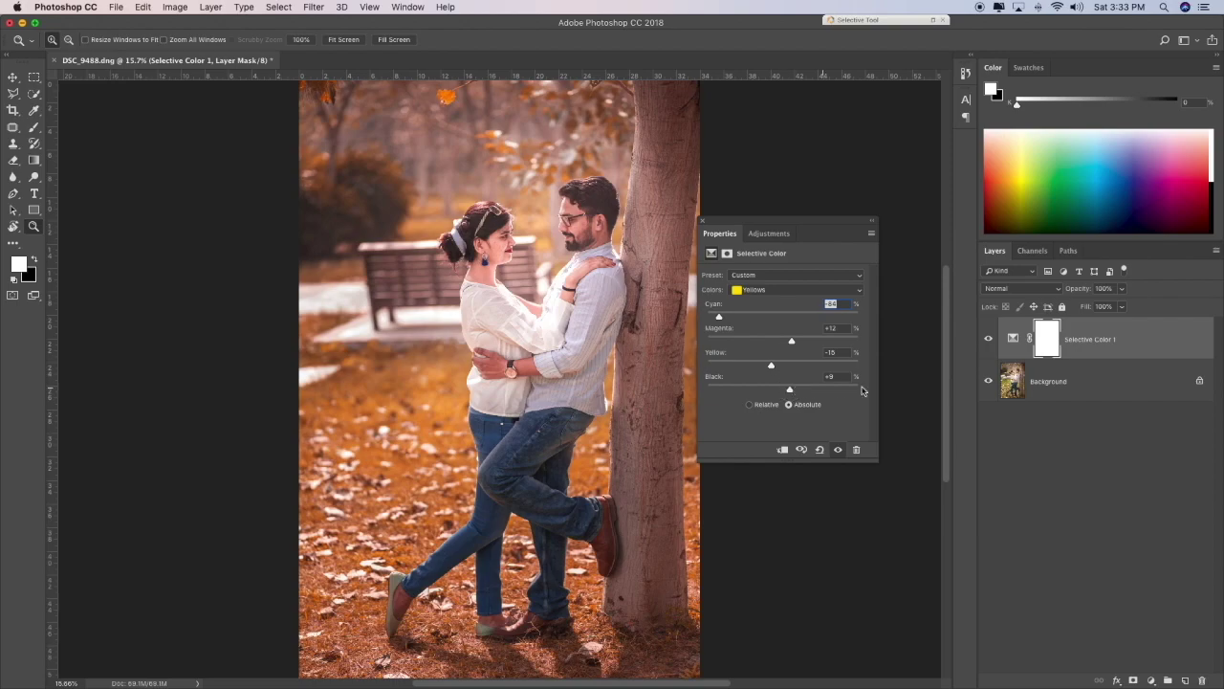
click(703, 222)
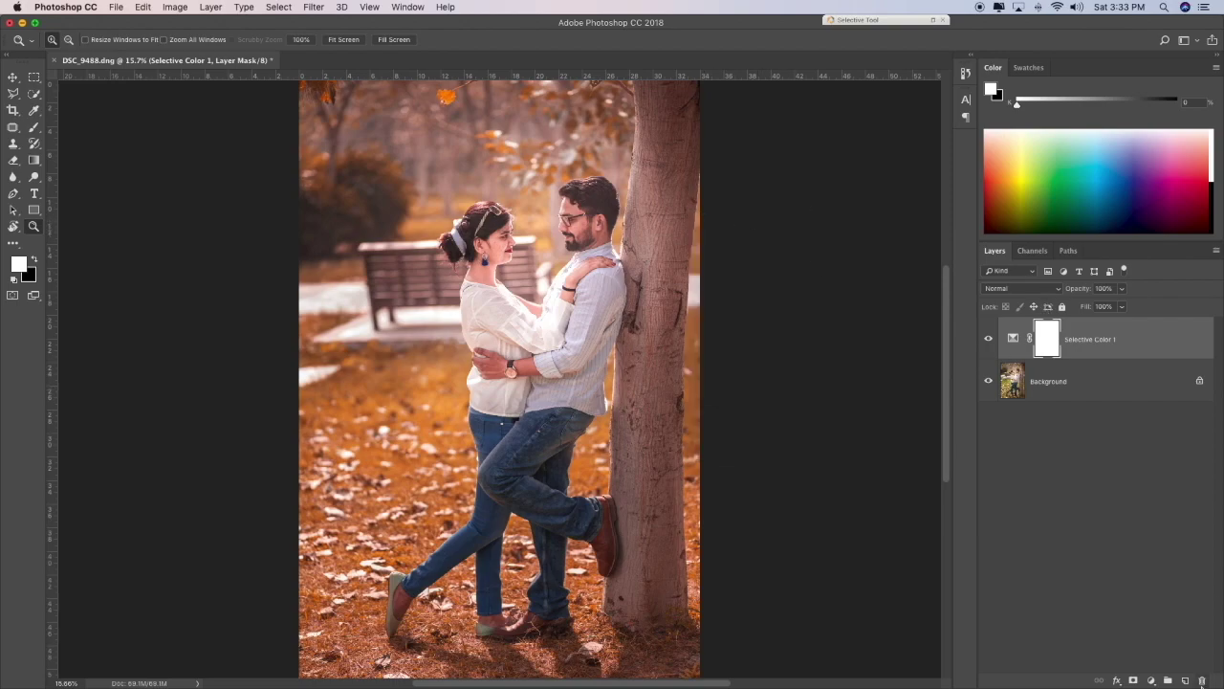
Add a Solid Color fill layer in orange f79a14 above the Selective Color layer.
click(1155, 681)
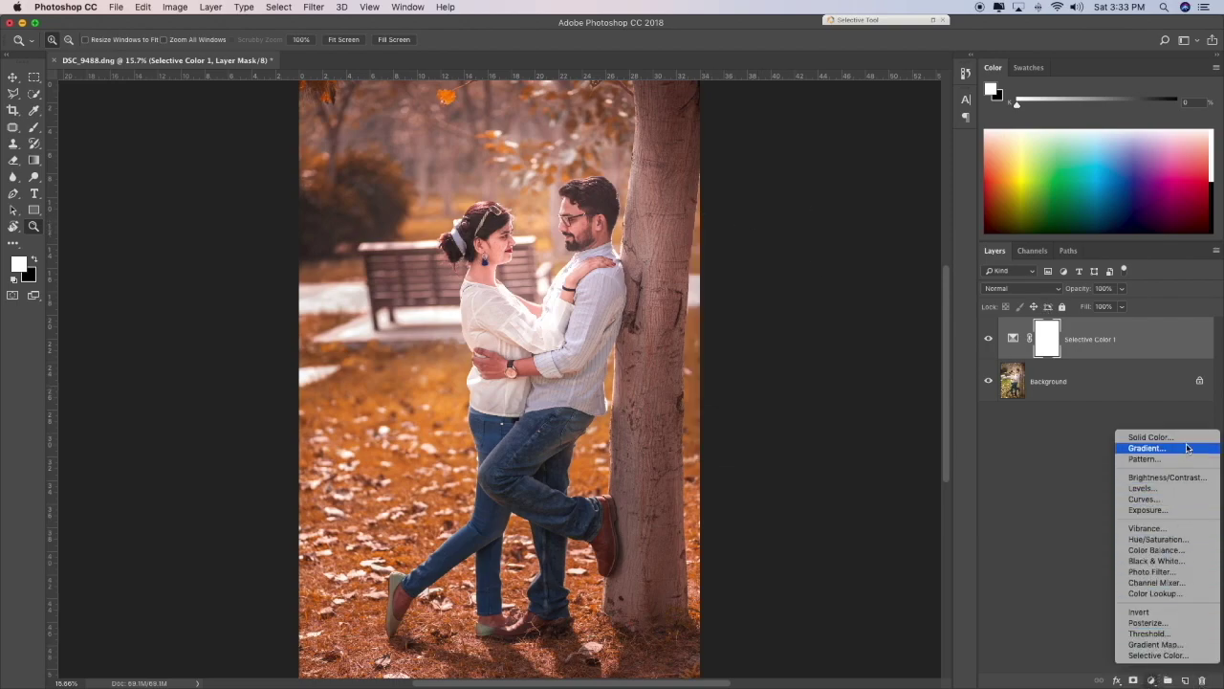
click(1222, 493)
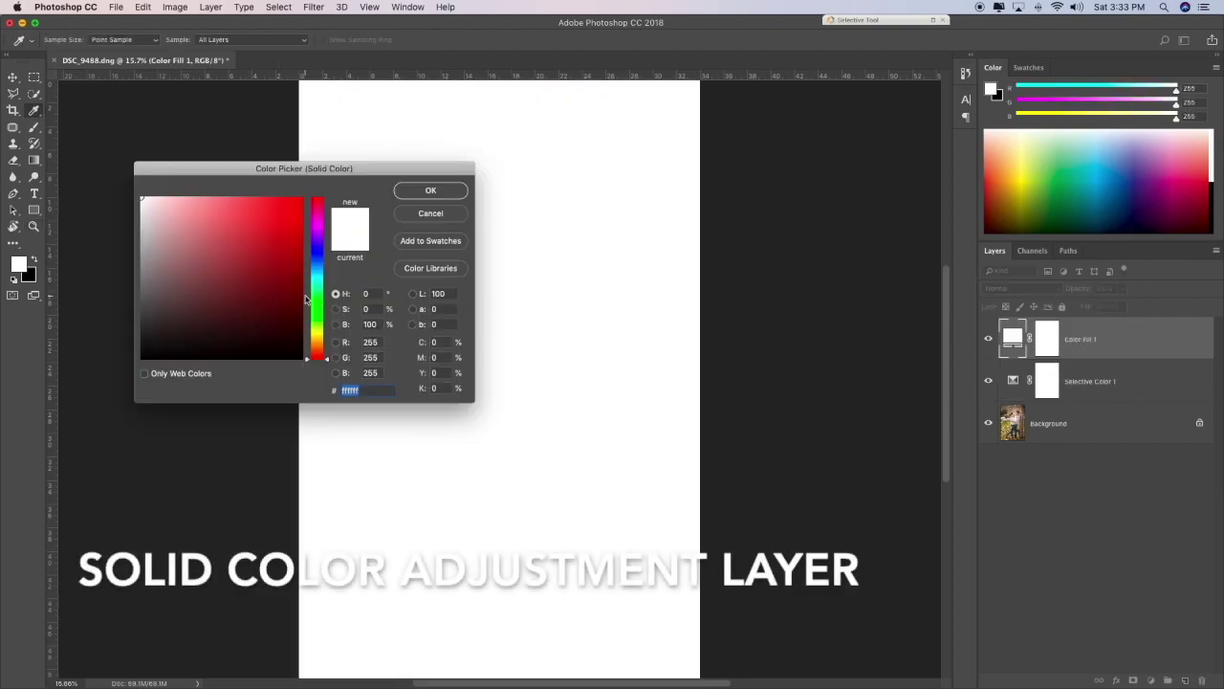
drag(328, 363, 319, 343)
click(289, 202)
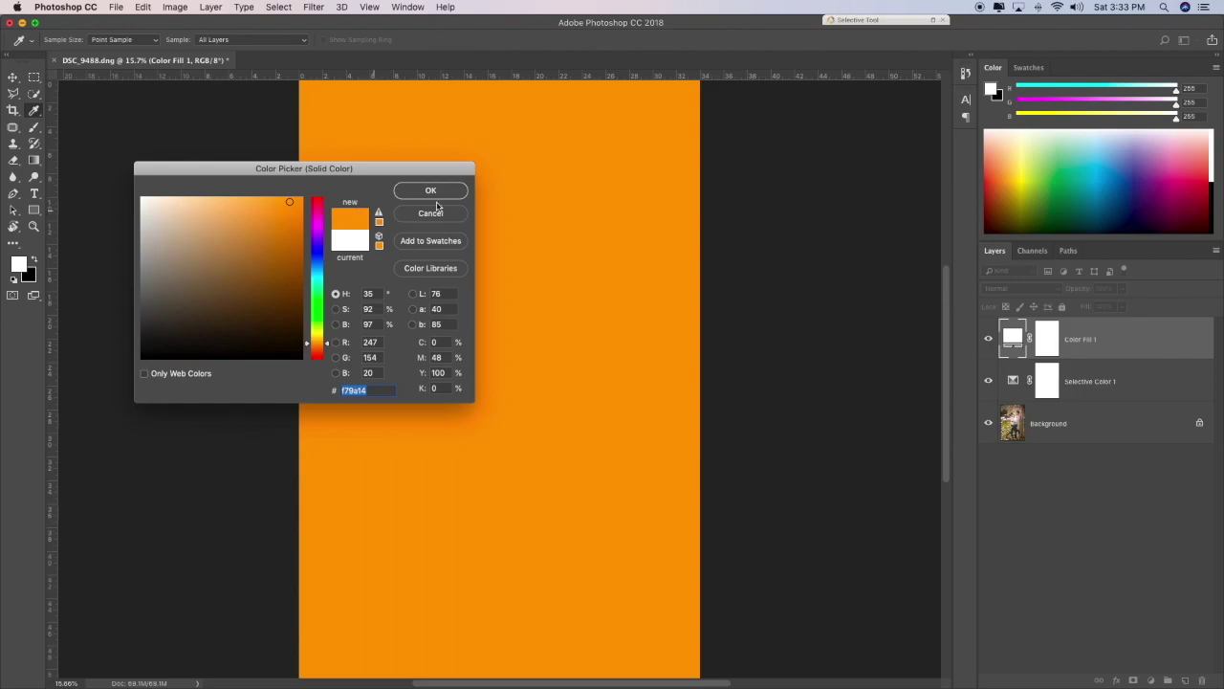
click(446, 195)
Set the orange fill layer's blend mode to Overlay and its opacity to 11%.
click(1010, 291)
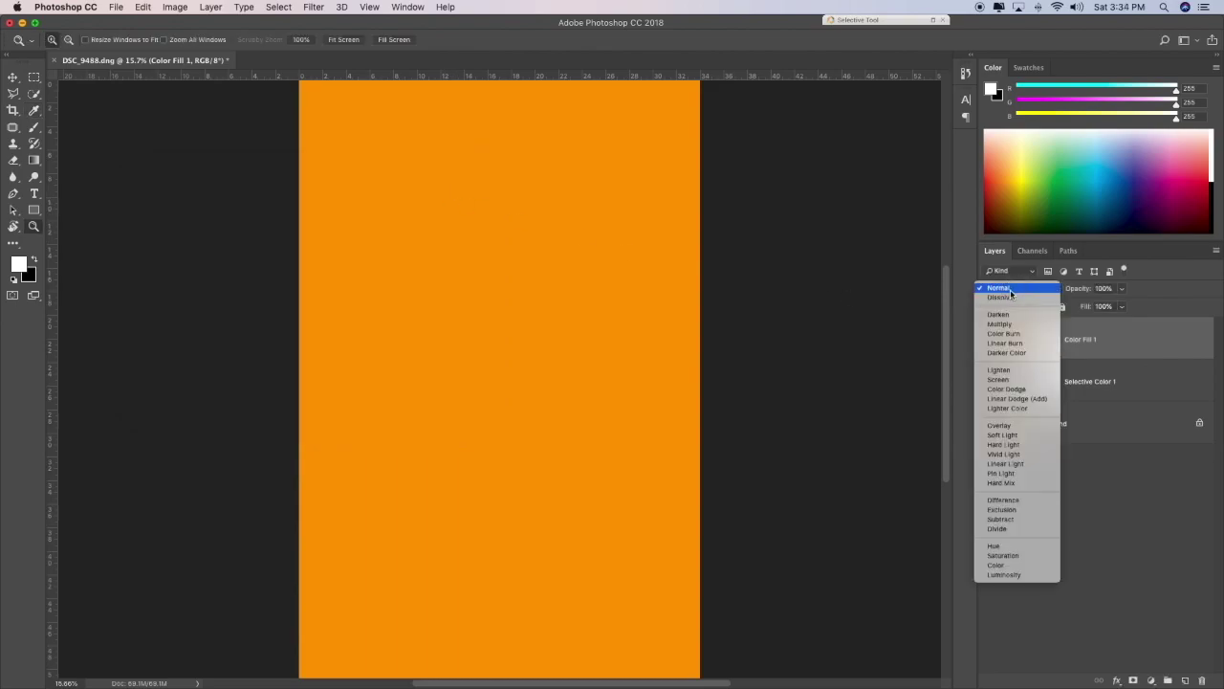
click(1031, 427)
click(1122, 289)
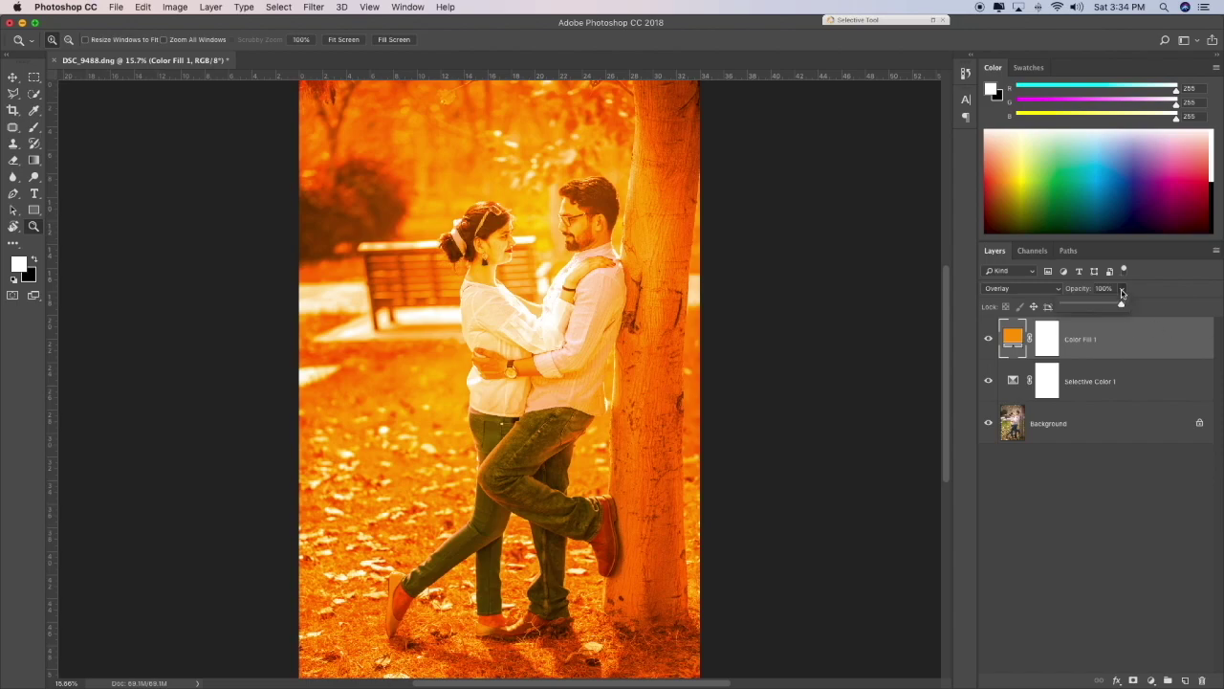
click(1067, 307)
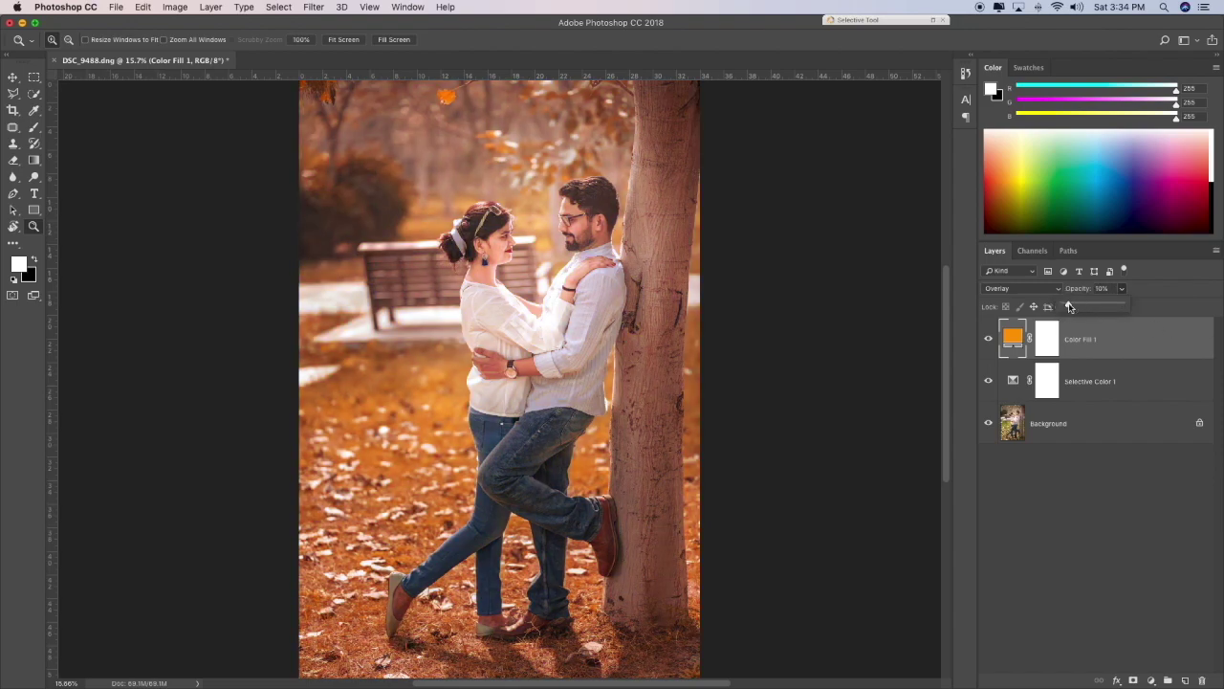
click(1162, 338)
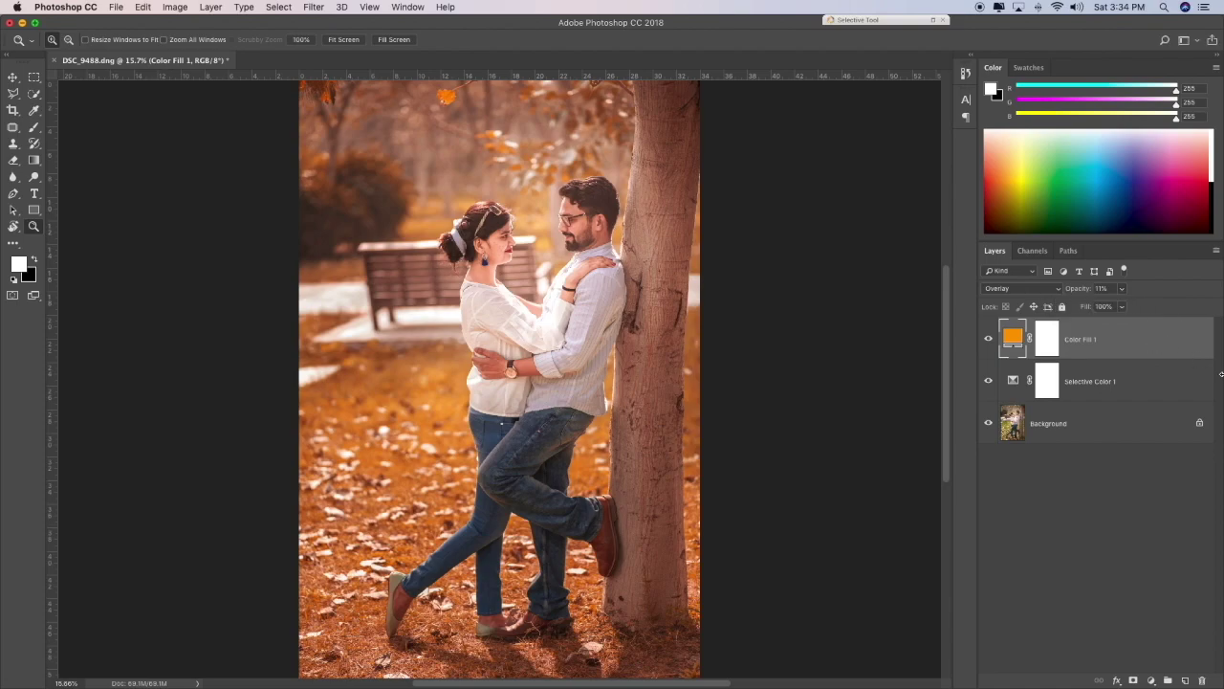